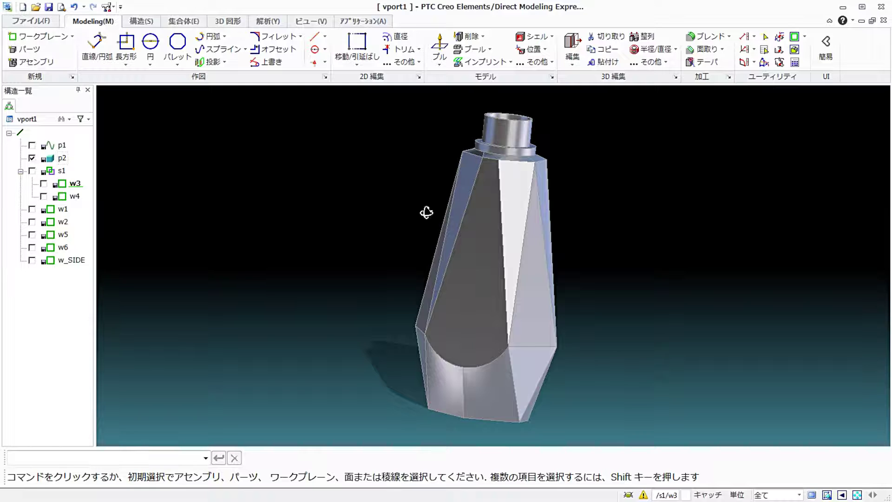
Display neck workplane w6 with its Ø28.5 circle and make it the active workplane
mouse_move(427, 213)
middle_mouse_down()
mouse_move(408, 205)
mouse_move(478, 253)
middle_mouse_up()
middle_click_drag(459, 324, 442, 342)
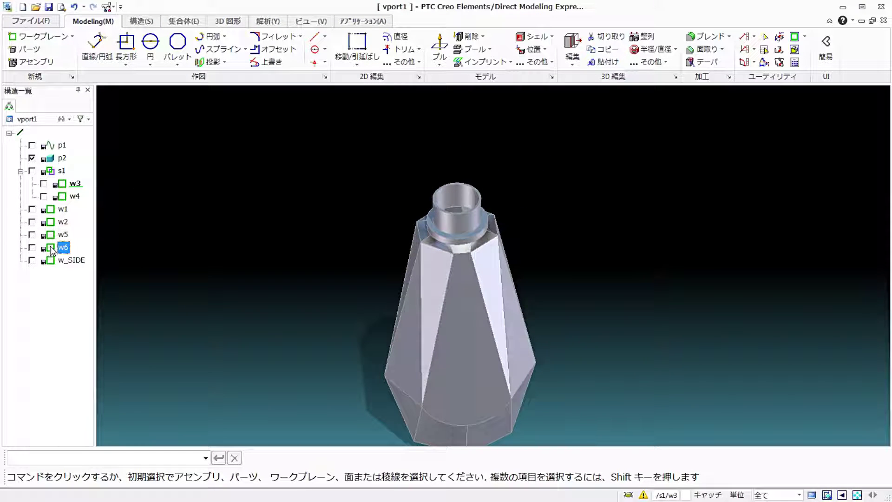
left_click(32, 247)
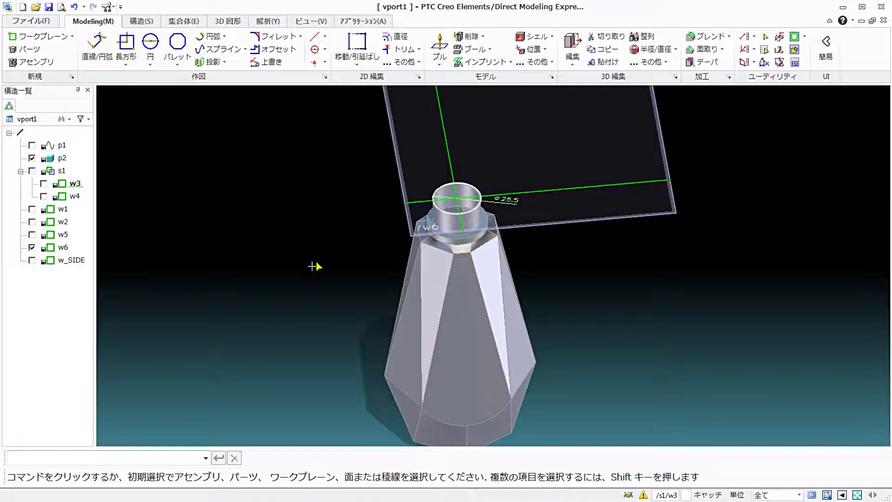
mouse_move(315, 266)
middle_mouse_down()
mouse_move(244, 224)
mouse_move(353, 253)
middle_mouse_up()
scroll(353, 254, "up", 3)
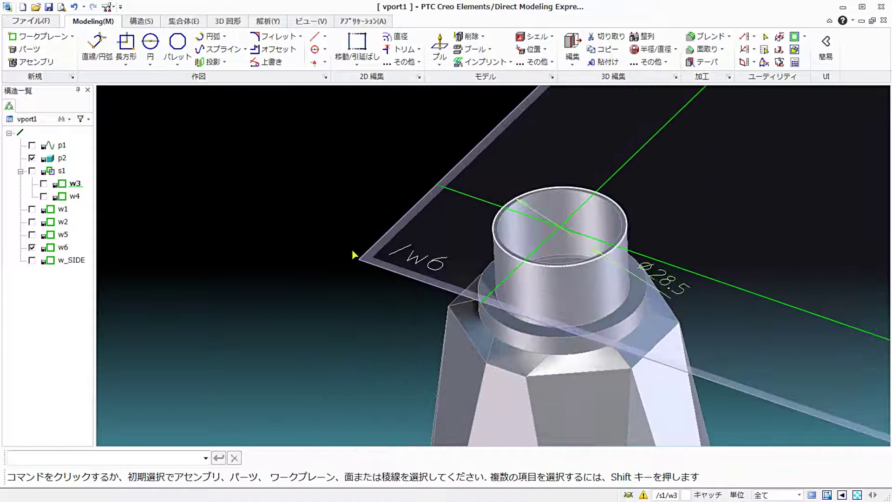
scroll(353, 253, "up", 2)
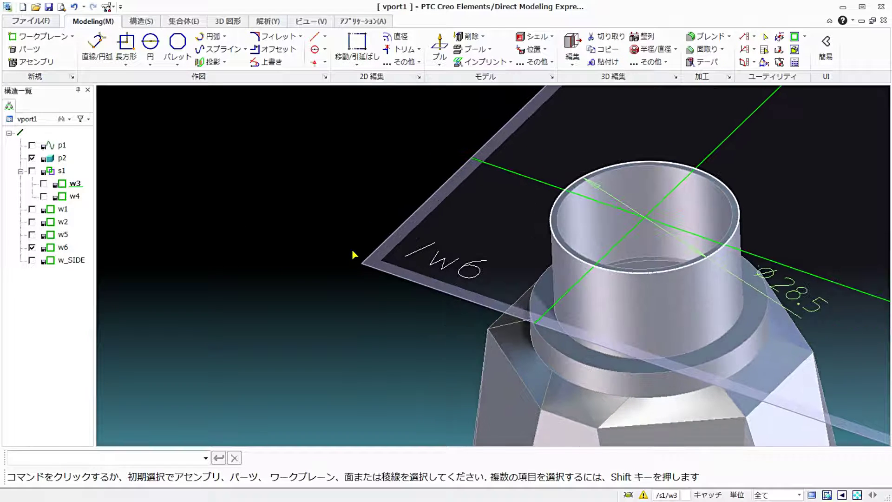
right_click(63, 247)
left_click(146, 282)
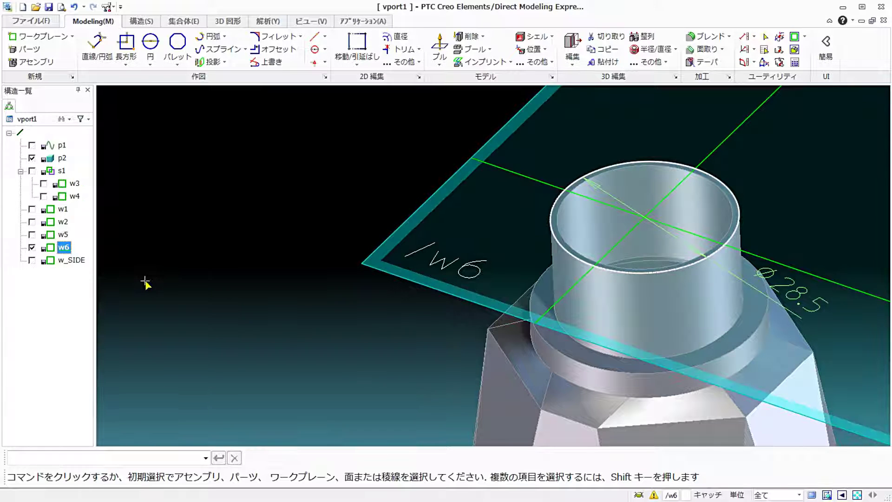
Make one tilted copy of workplane /w6, rotated 90° about a defined axis
left_click(150, 22)
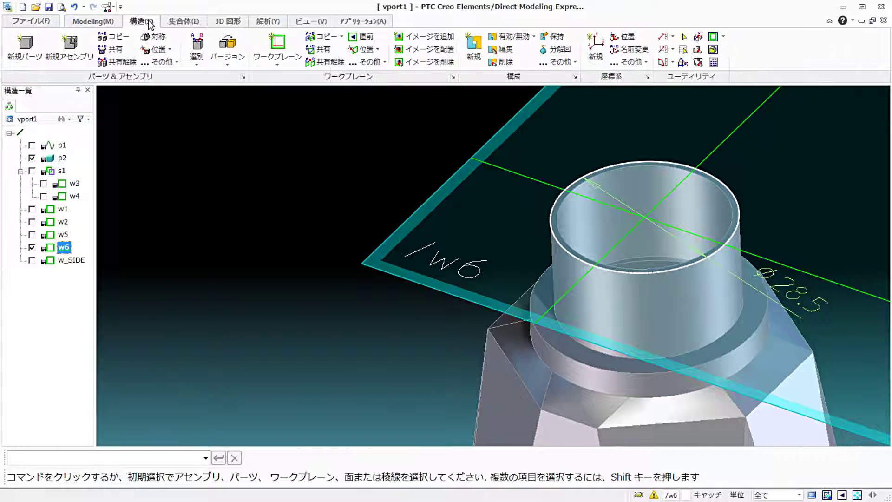
left_click(385, 63)
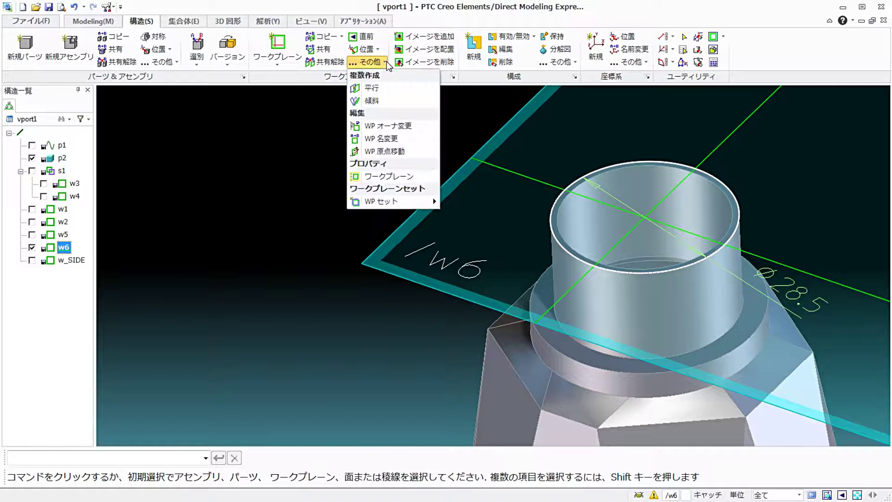
left_click(411, 101)
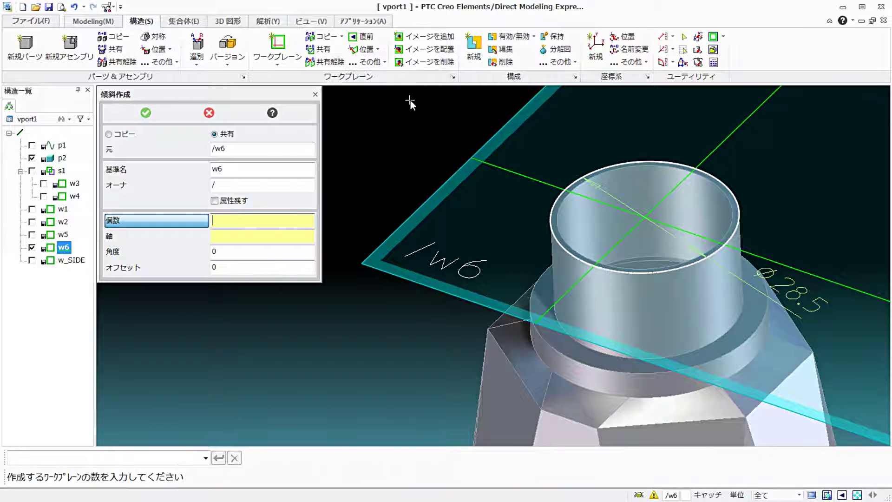
left_click(109, 134)
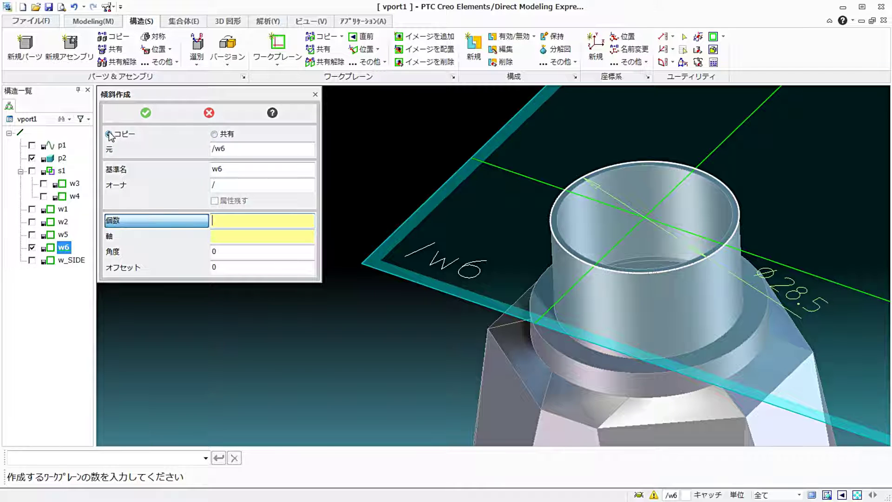
left_click(119, 149)
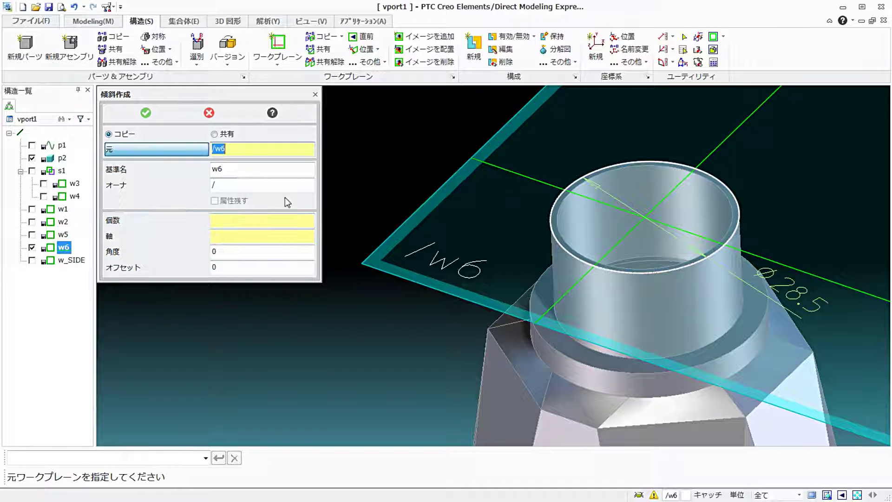
left_click(409, 229)
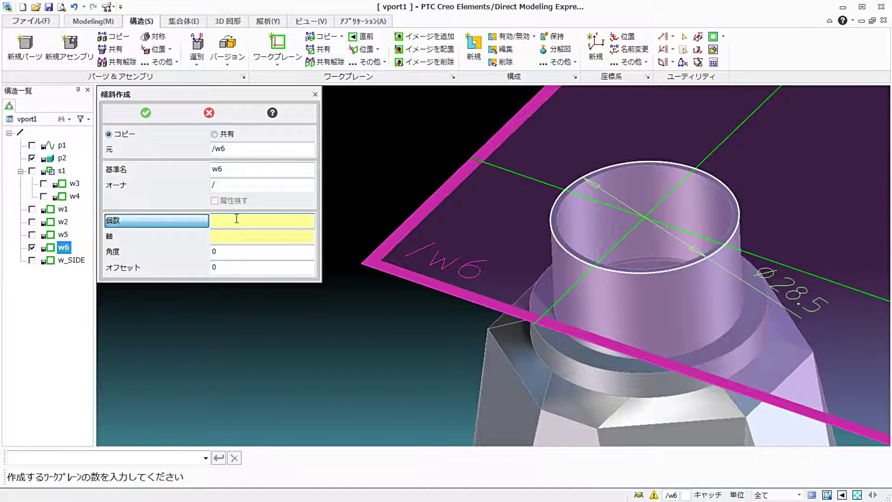
key("Return")
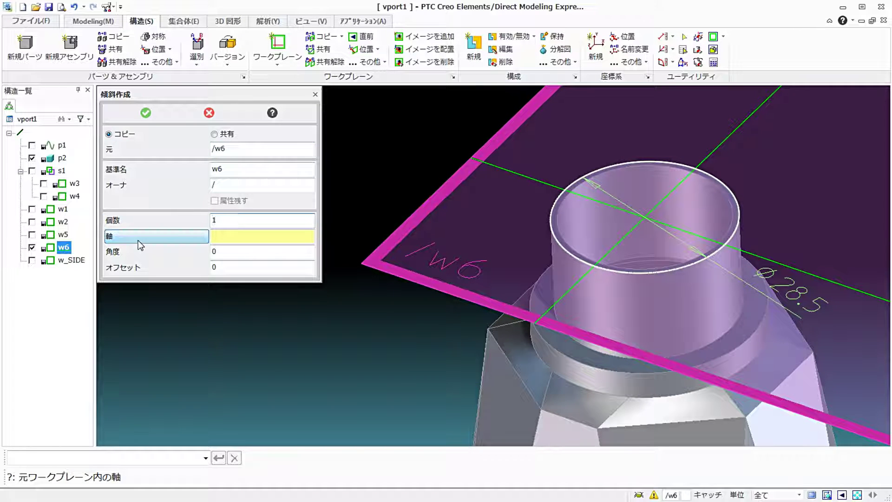
left_click(510, 167)
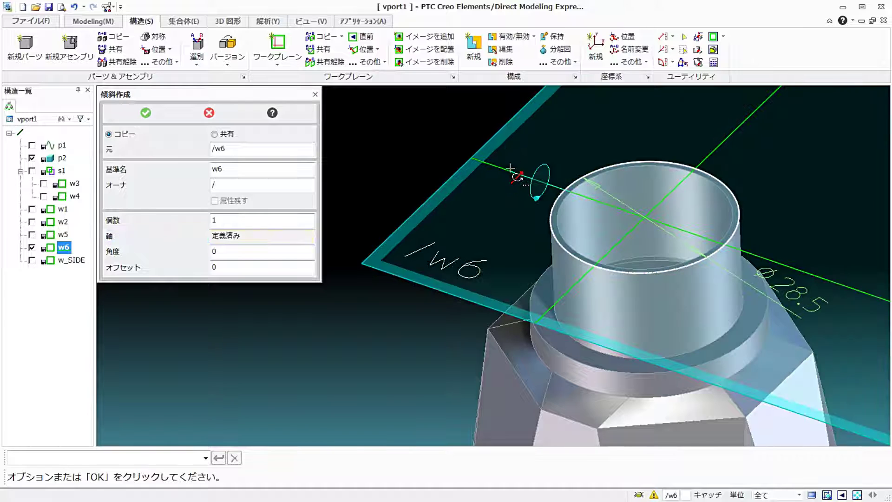
left_click(143, 255)
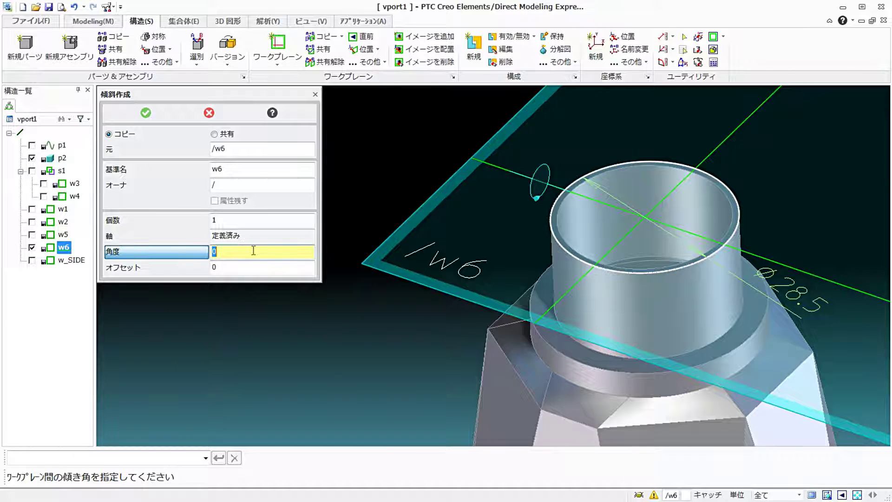
type("90")
key("Return")
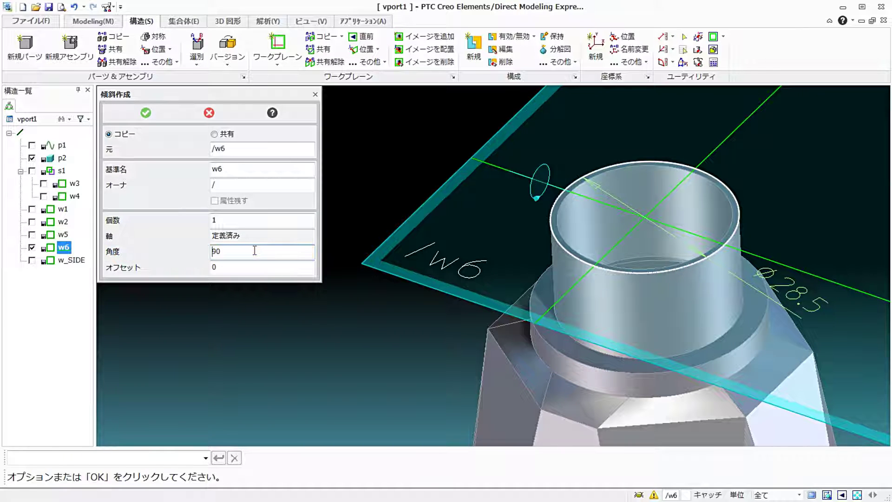
Finish the tilted workplane, hide w6, and rename w6.2 to w7
left_click(146, 113)
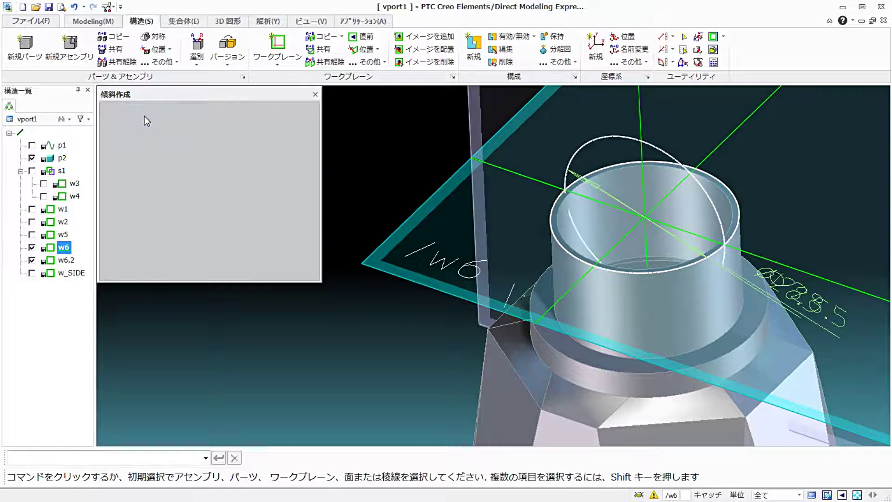
middle_click_drag(510, 245, 342, 235, "ctrl")
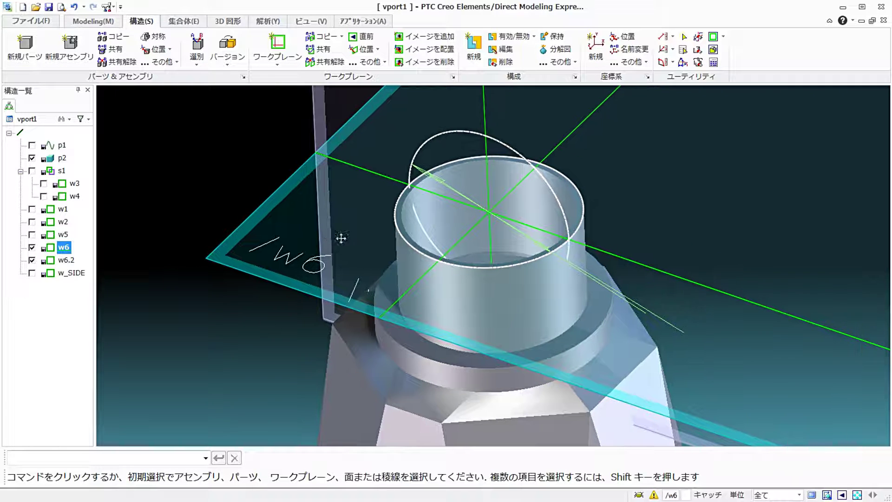
left_click(32, 248)
right_click(66, 261)
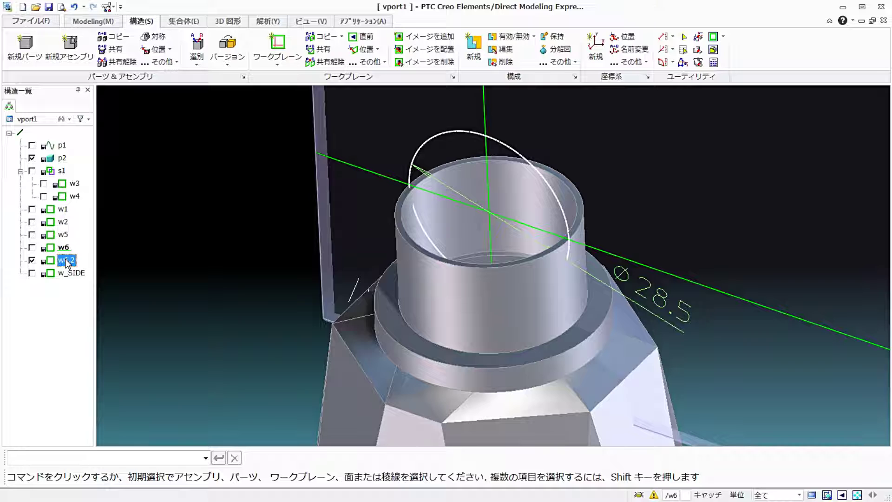
left_click(109, 284)
type("7")
key("Return")
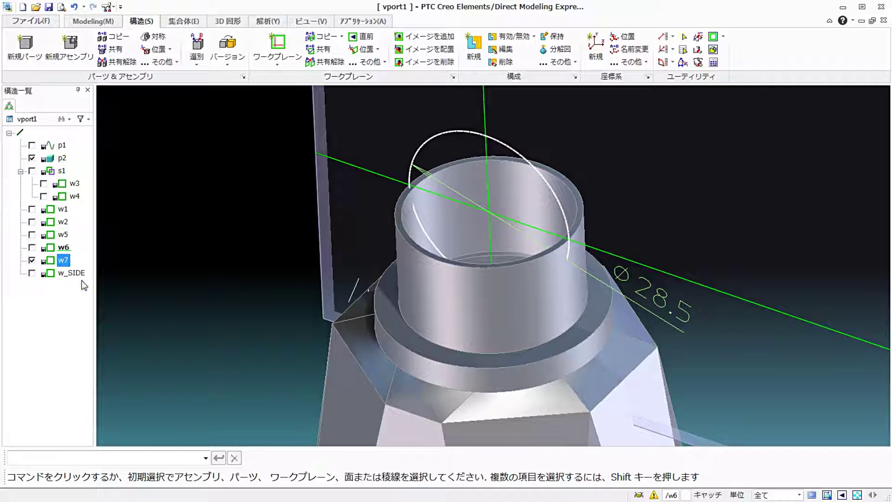
Activate workplane w7 and view it straight on
right_click(69, 264)
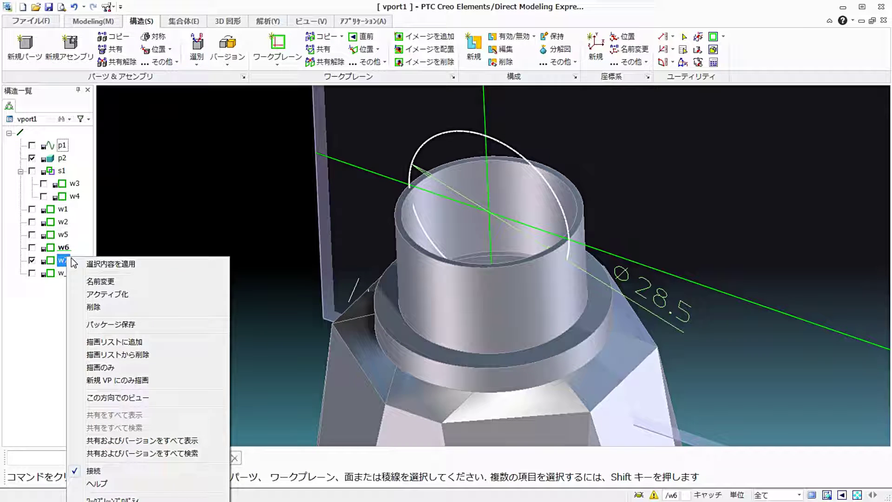
left_click(132, 292)
middle_click_drag(302, 304, 460, 251)
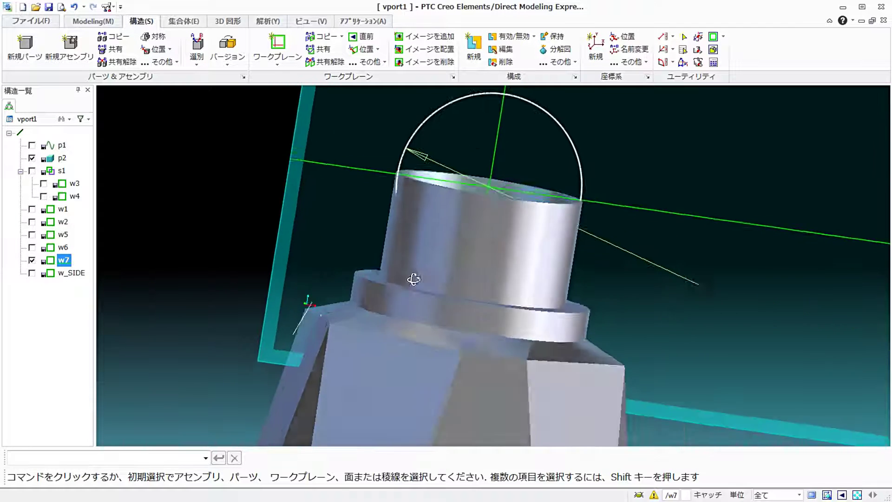
left_click(713, 37)
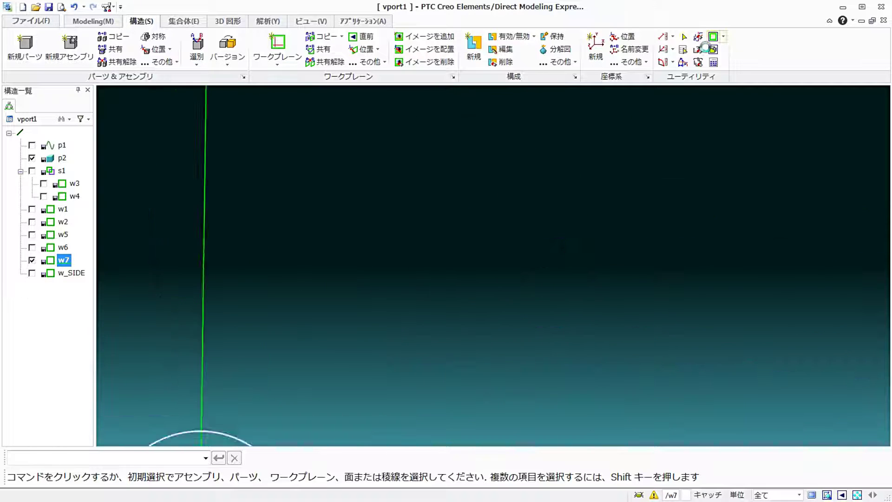
scroll(583, 305, "down", 2)
scroll(563, 245, "down", 2)
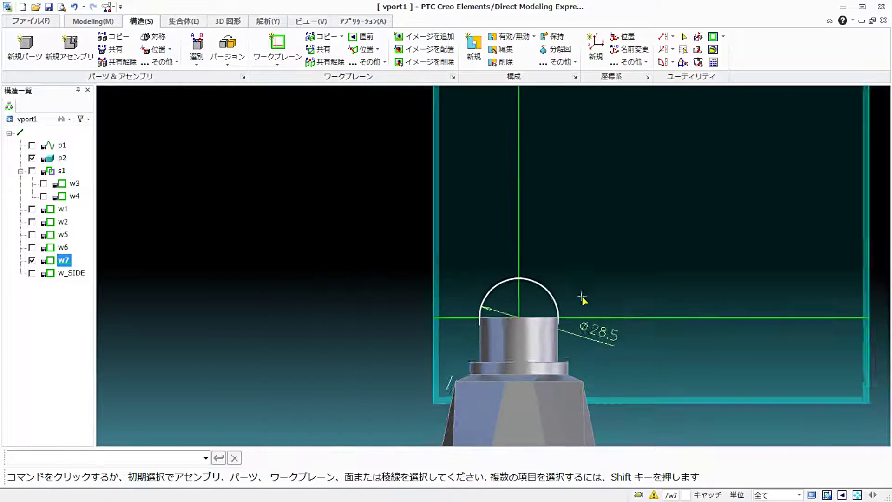
scroll(561, 269, "down", 1)
scroll(512, 234, "down", 1)
scroll(512, 233, "up", 1)
scroll(511, 230, "up", 2)
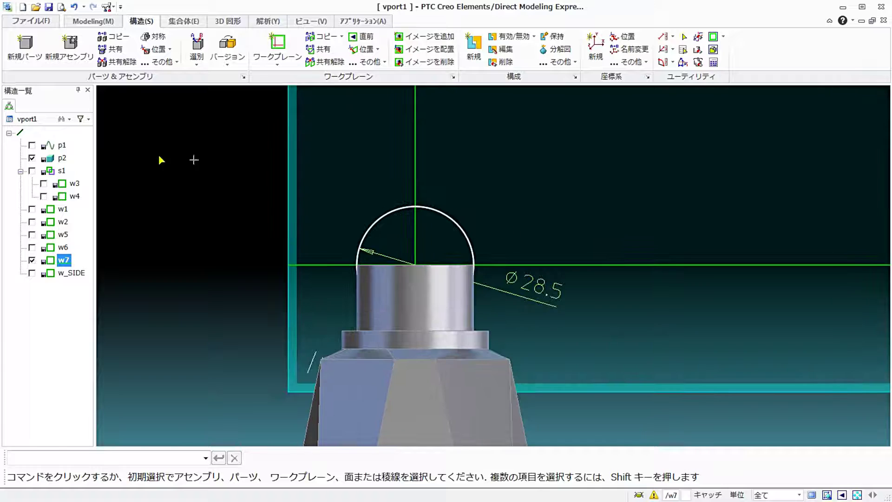
With p2 hidden, delete the copied circle and Ø28.5 dimension from w7, then show p2 again
left_click(34, 159)
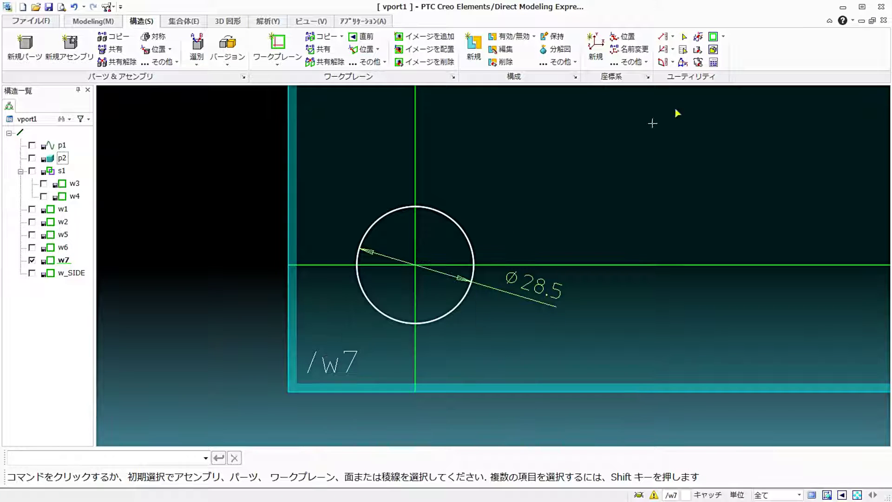
left_click(698, 37)
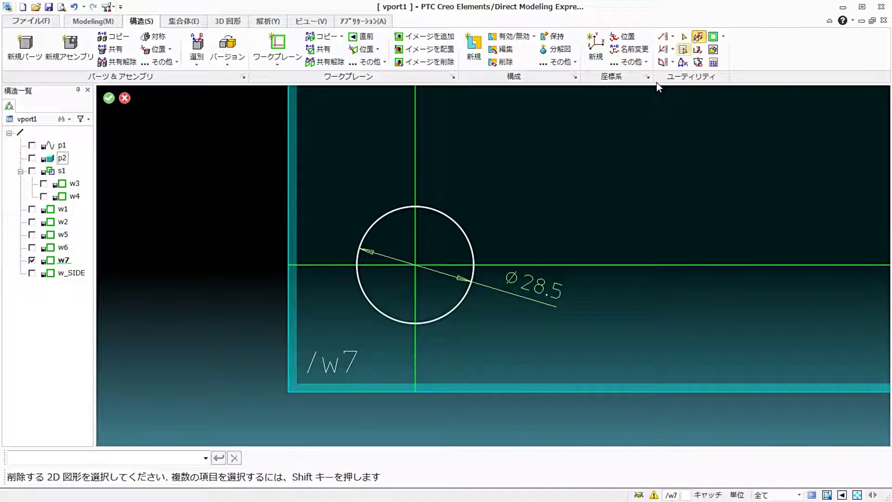
left_click(318, 167)
left_click(596, 356)
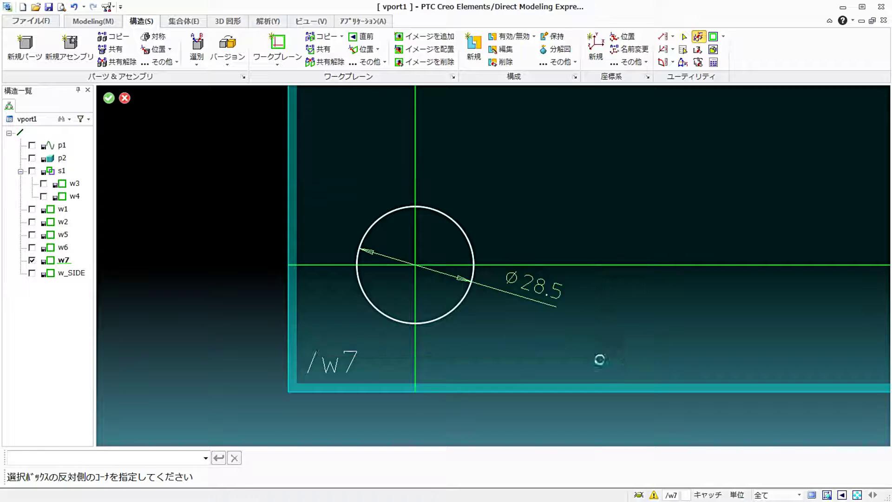
left_click(109, 99)
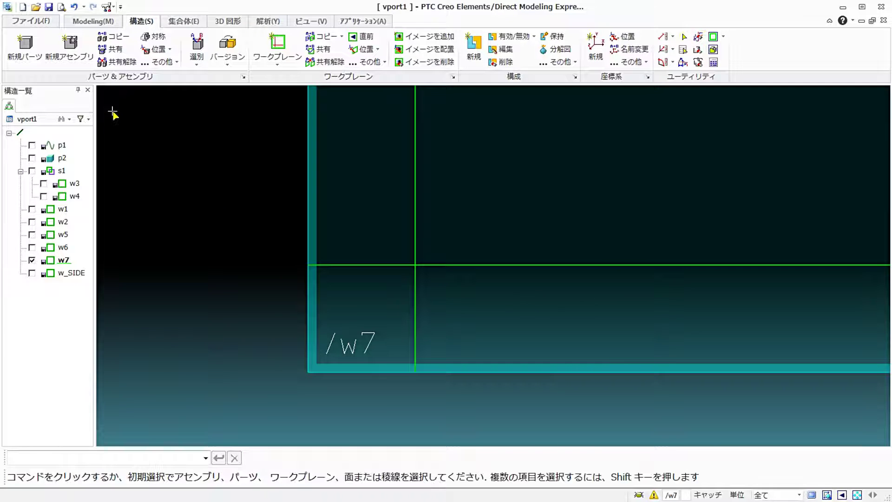
left_click(32, 158)
mouse_move(402, 249)
middle_mouse_down()
mouse_move(344, 271)
mouse_move(396, 274)
middle_mouse_up()
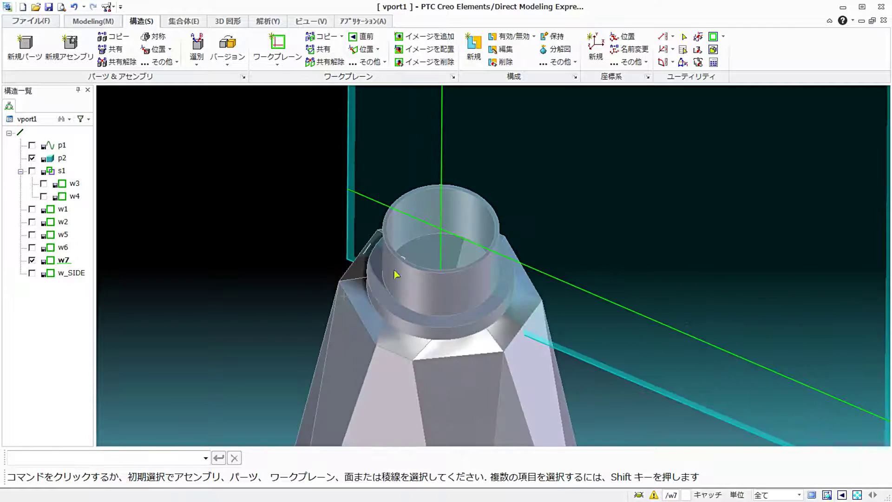
Project the neck cylinder face of p2 onto workplane w7
scroll(396, 274, "up", 2)
scroll(407, 260, "up", 2)
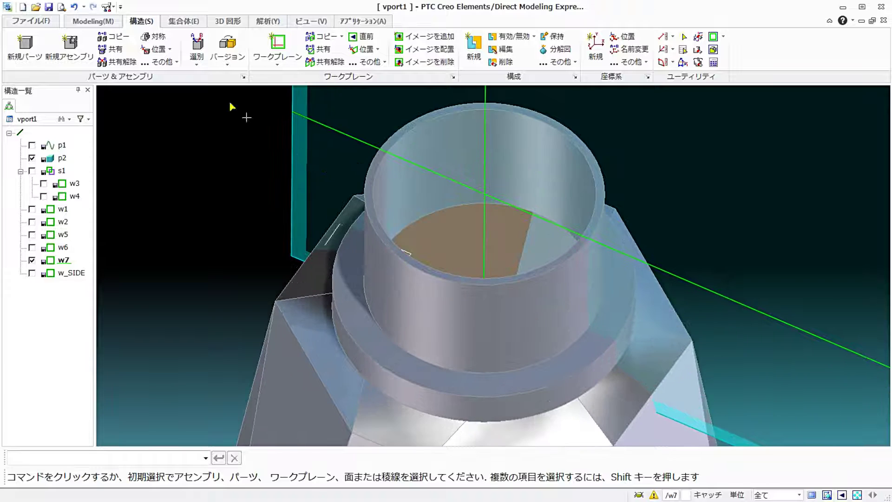
left_click(104, 23)
left_click(224, 62)
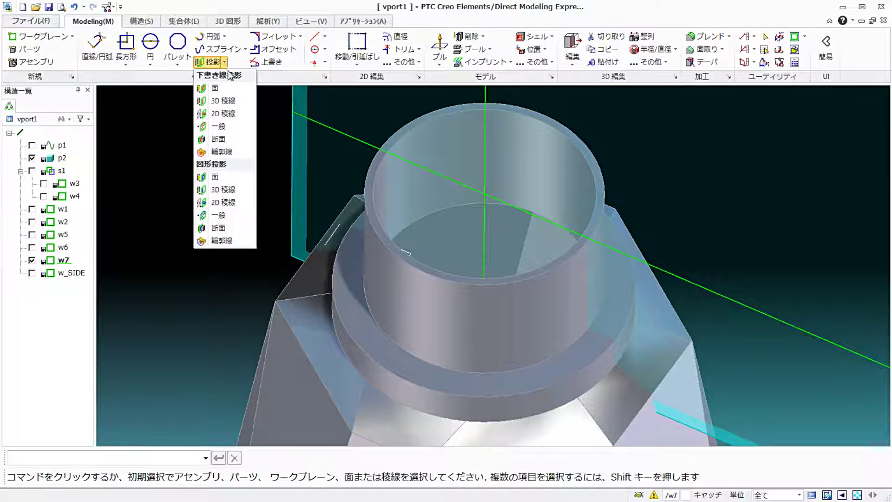
left_click(237, 88)
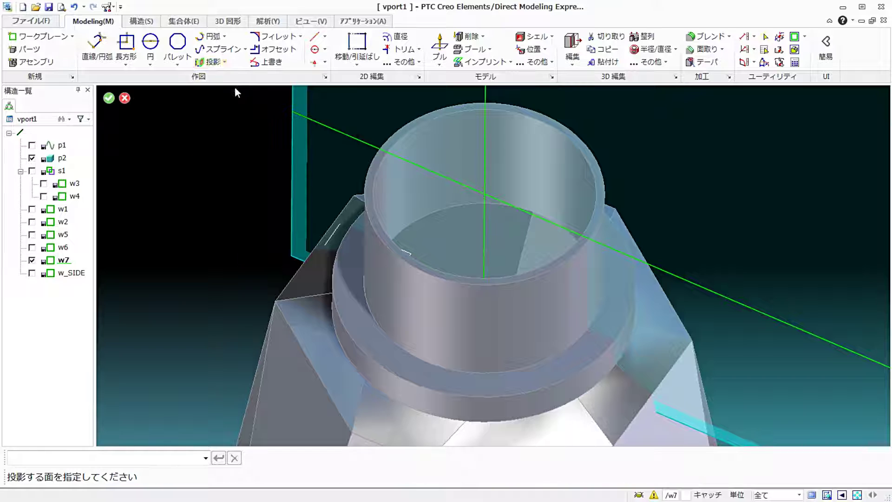
mouse_move(426, 313)
left_click(451, 320)
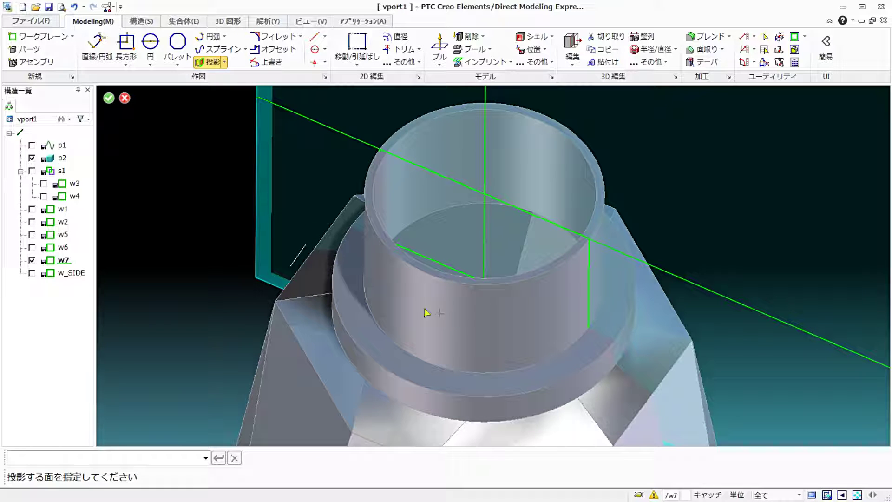
left_click(109, 99)
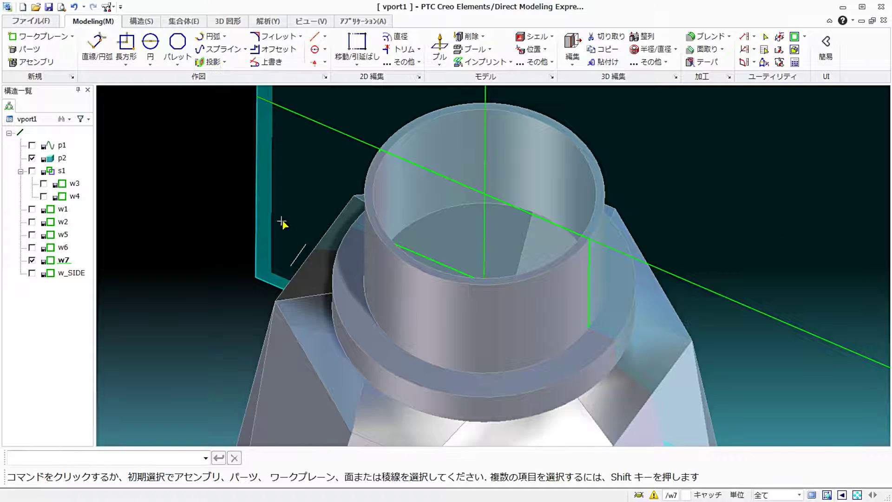
Orbit to check the projected neck edges, then face workplane w7 directly
mouse_move(282, 223)
middle_mouse_down()
mouse_move(379, 193)
mouse_move(347, 197)
mouse_move(339, 178)
mouse_move(369, 274)
mouse_move(353, 264)
middle_mouse_up()
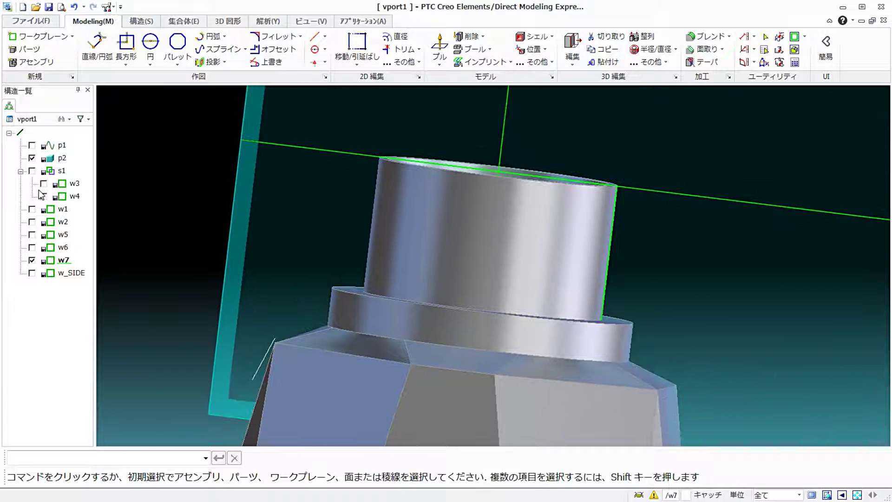
left_click(32, 159)
mouse_move(382, 230)
middle_mouse_down()
mouse_move(478, 205)
mouse_move(441, 235)
mouse_move(446, 223)
middle_mouse_up()
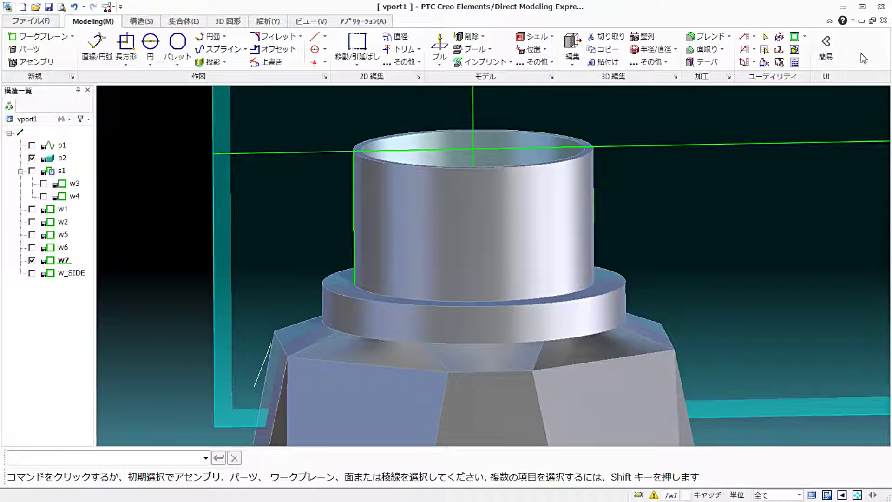
left_click(795, 37)
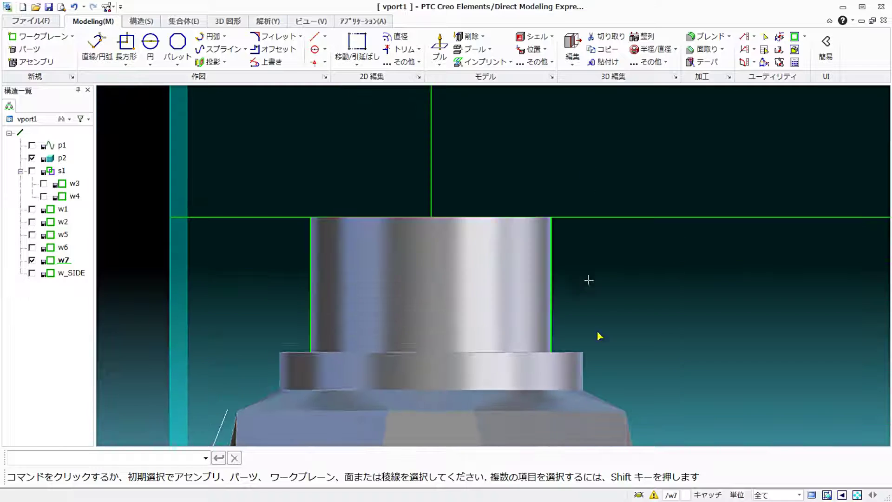
Hide p2 and place a rectangle's first corner 2 below the neck outline's top on its right edge
left_click(32, 158)
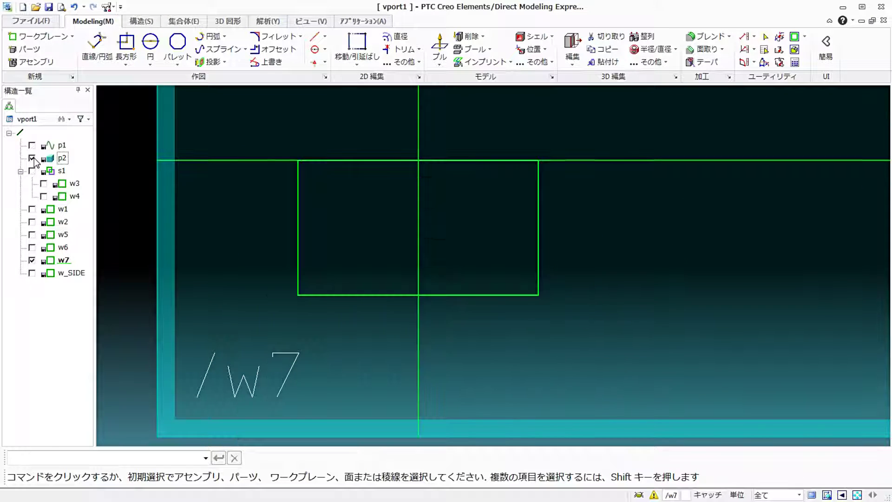
left_click(120, 64)
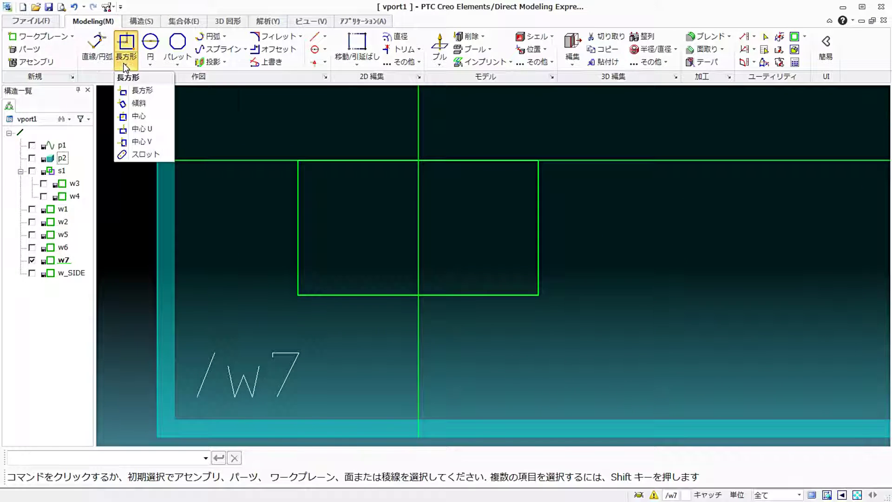
left_click(163, 91)
scroll(502, 223, "up", 3)
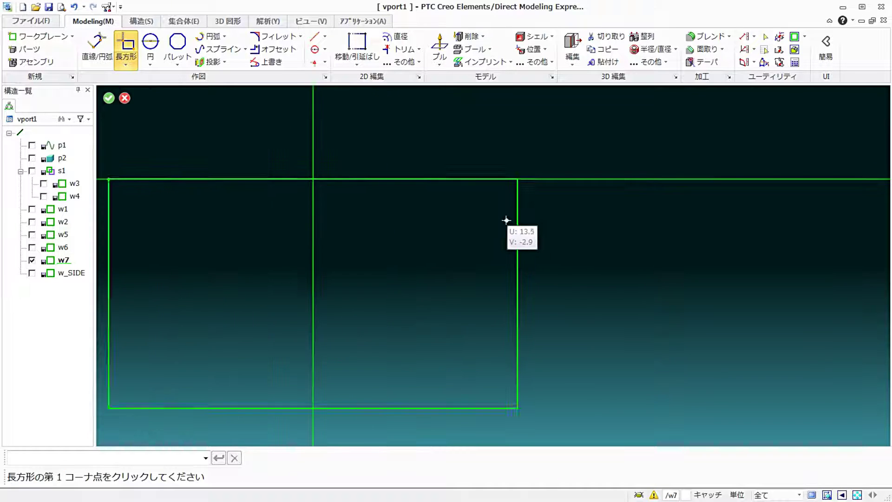
scroll(506, 220, "up", 2)
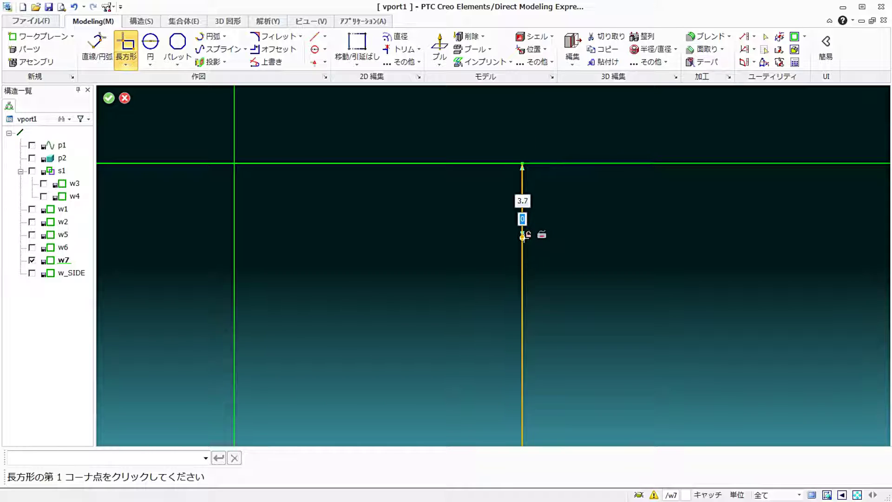
key("Tab")
type("2")
key("Tab")
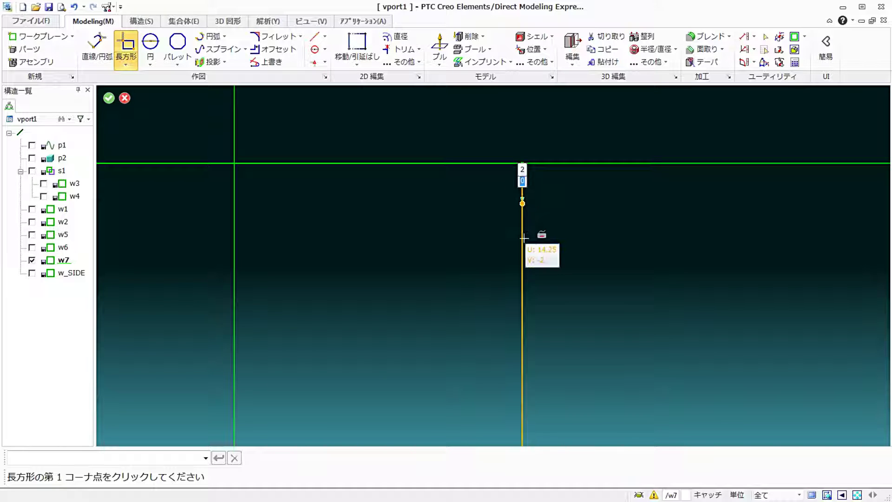
left_click(523, 203)
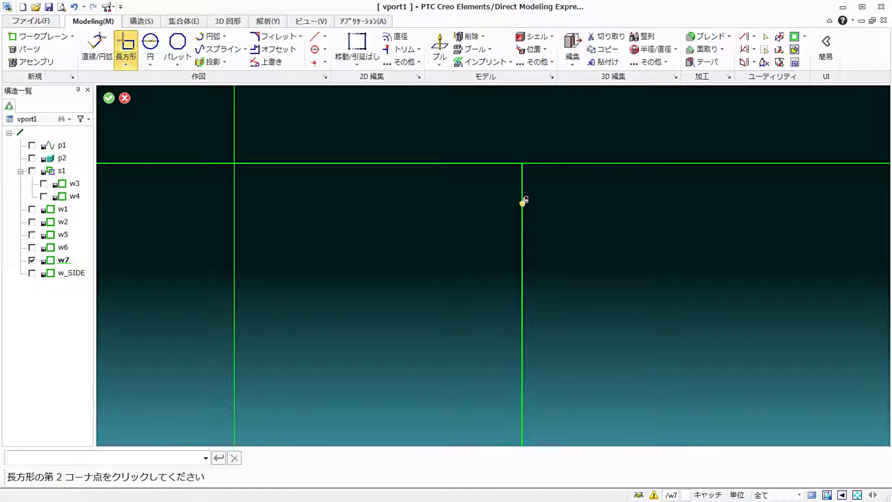
Complete the rectangle as a 2 × 2 square and bring the neck outline back into view
key("Tab")
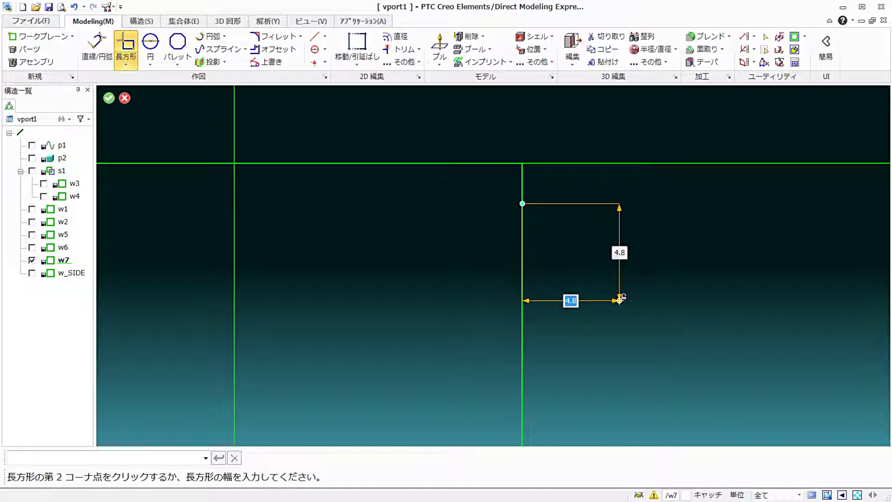
type("2")
key("Tab")
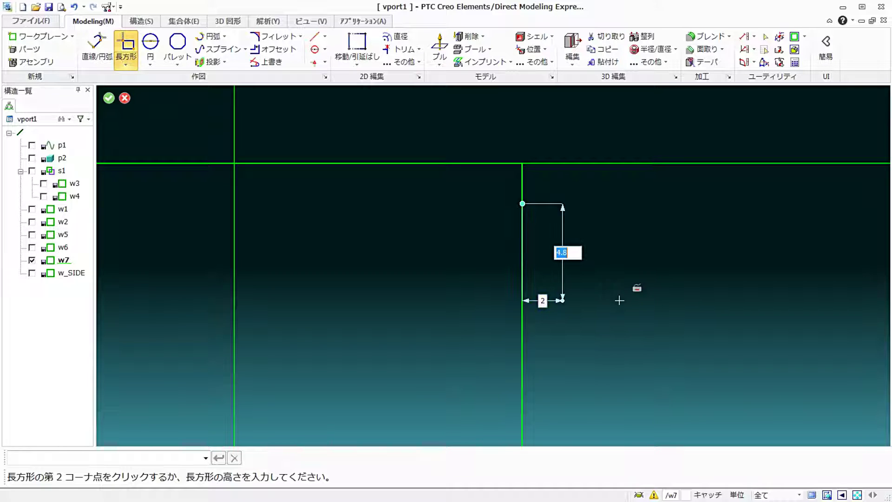
type("2")
key("Return")
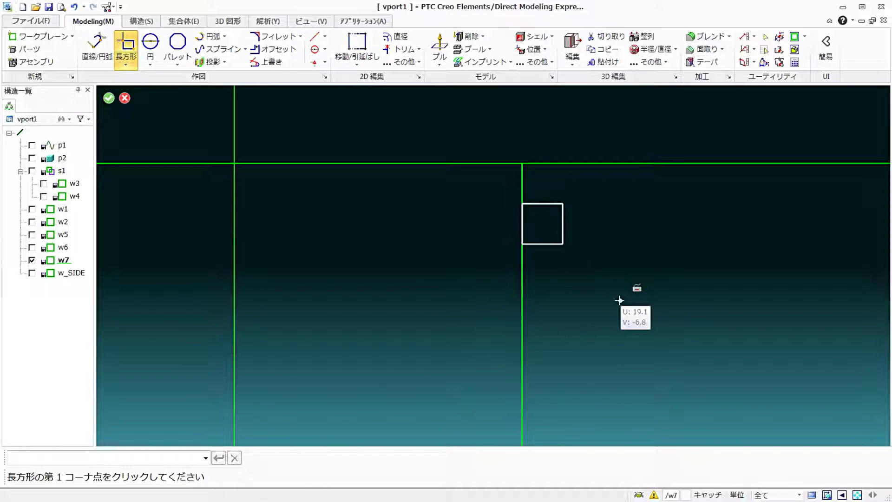
left_click(110, 98)
middle_click_drag(313, 255, 445, 229)
scroll(447, 230, "down", 3)
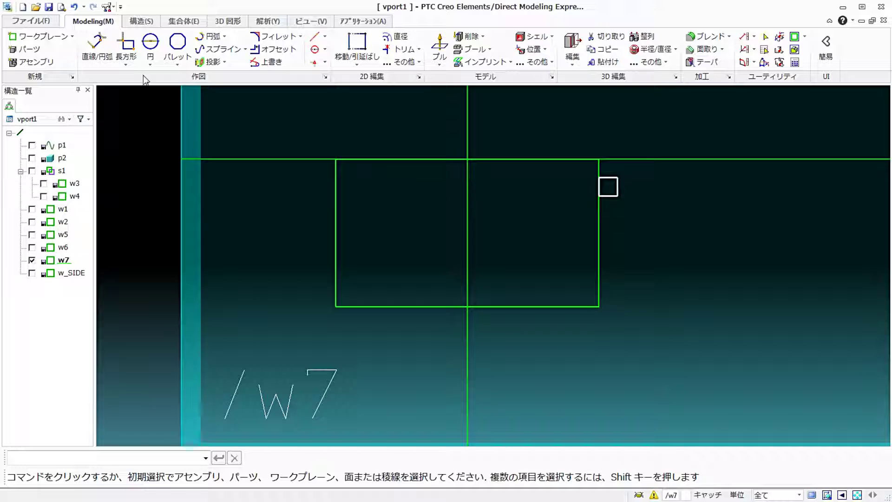
Set up symmetric line drawing with a horizontal mirror axis across the square
left_click(93, 44)
middle_click_drag(566, 231, 491, 260)
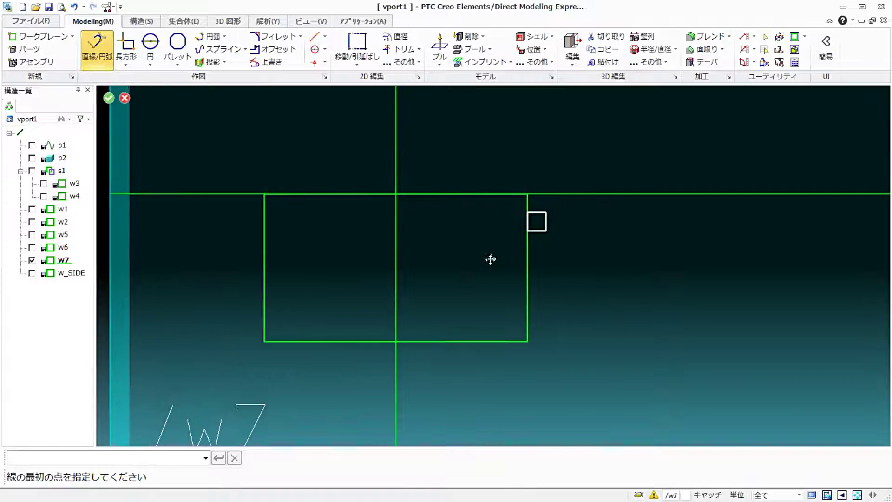
scroll(538, 229, "up", 1)
scroll(537, 205, "up", 3)
scroll(534, 187, "up", 3)
scroll(531, 182, "up", 3)
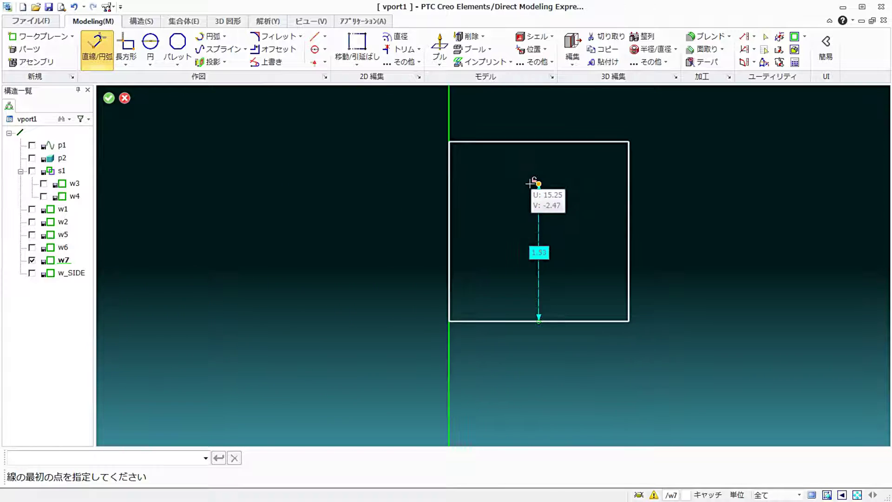
middle_click_drag(531, 182, 525, 234)
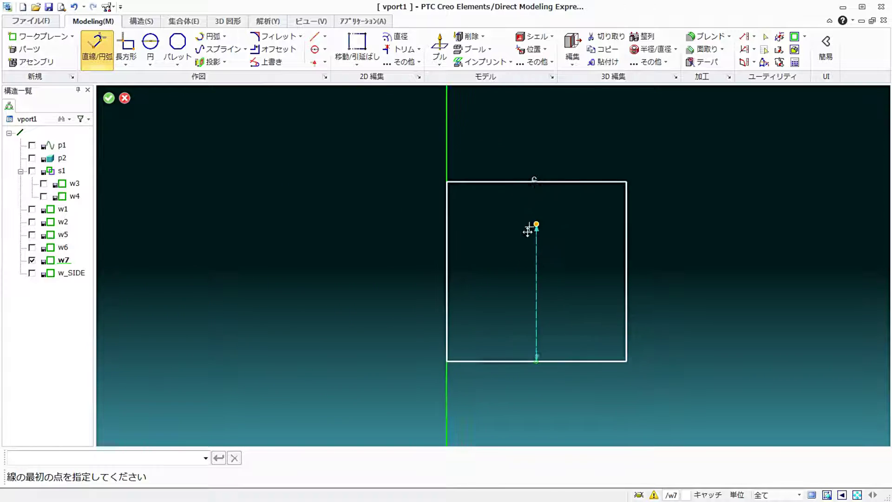
right_click(585, 137)
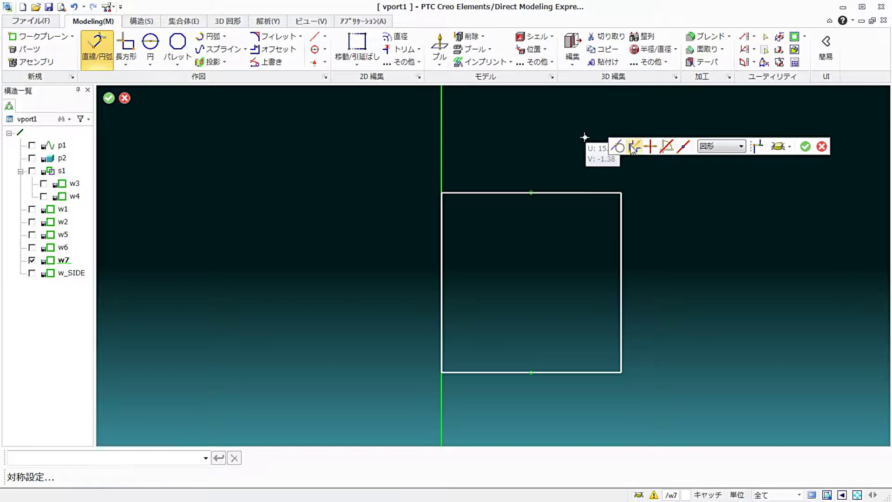
left_click(633, 147)
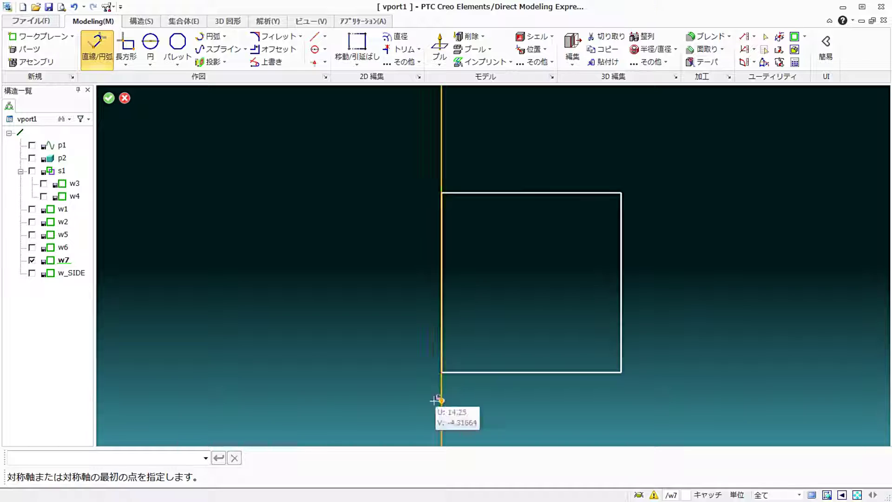
left_click(621, 282)
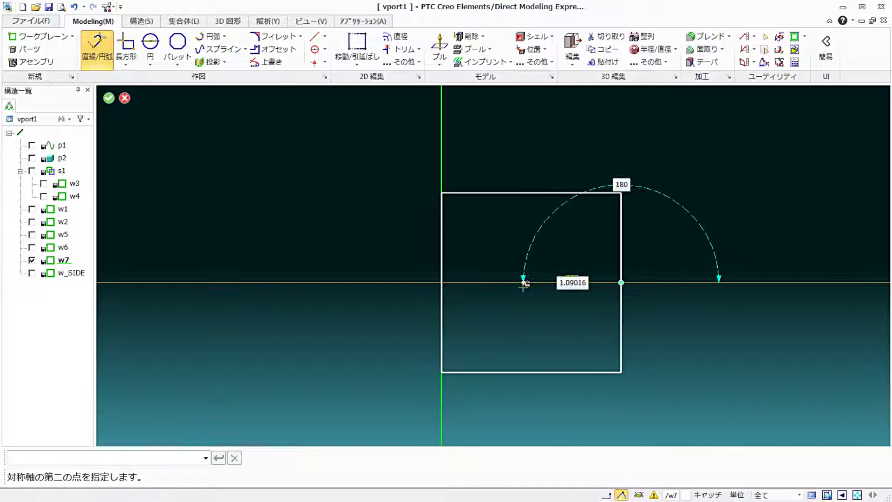
left_click(445, 284)
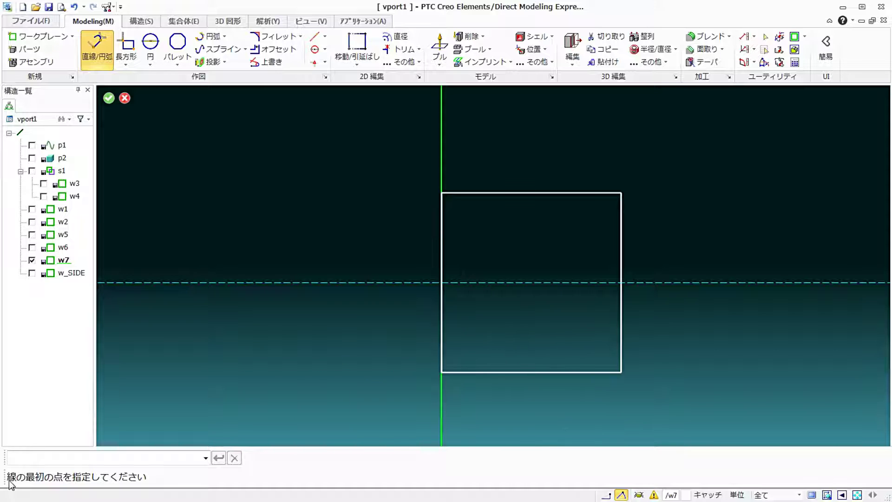
Draw a mirrored line from the square's top-left corner to 0.5 below its top-right corner
left_click(441, 192)
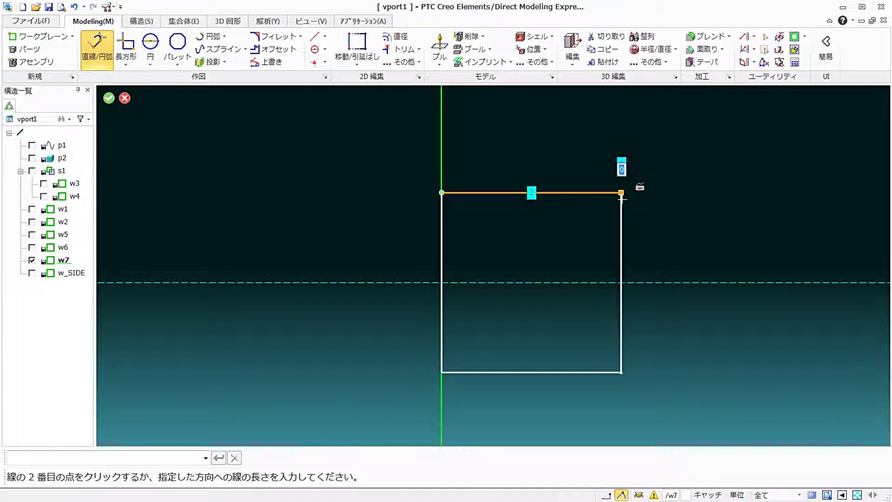
scroll(623, 244, "up", 1)
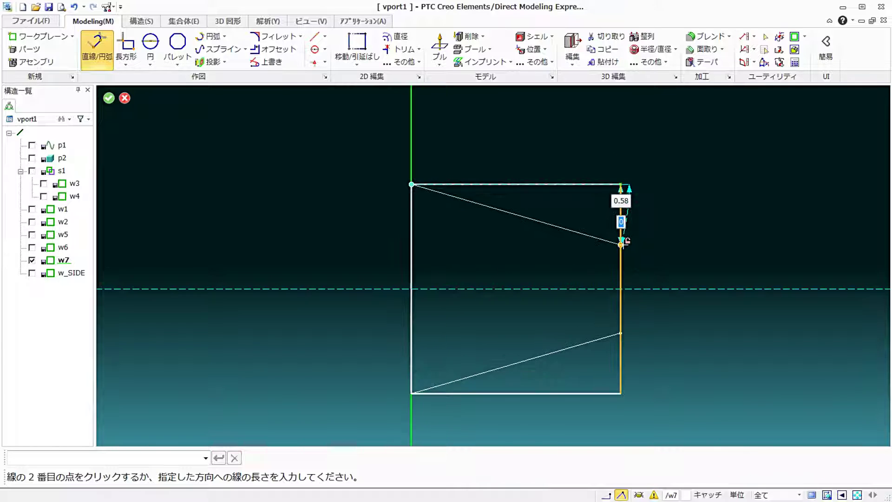
scroll(622, 243, "up", 1)
scroll(621, 243, "up", 1)
key("Tab")
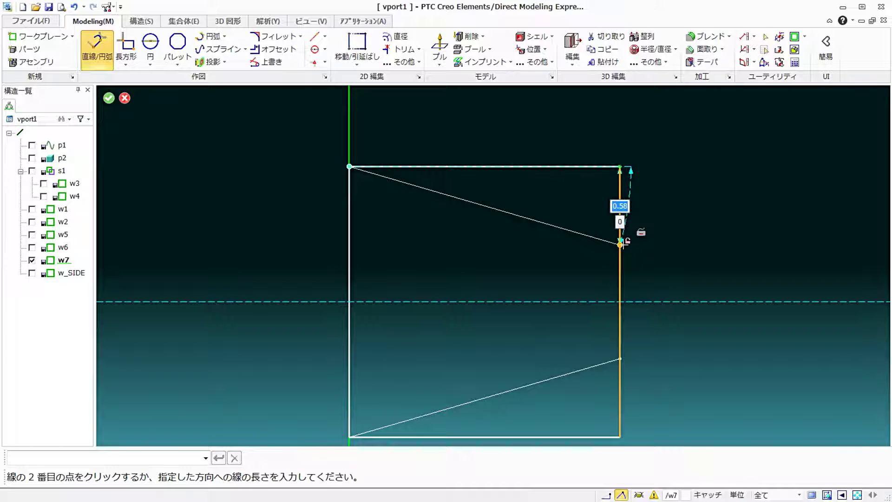
type("0")
key("Tab")
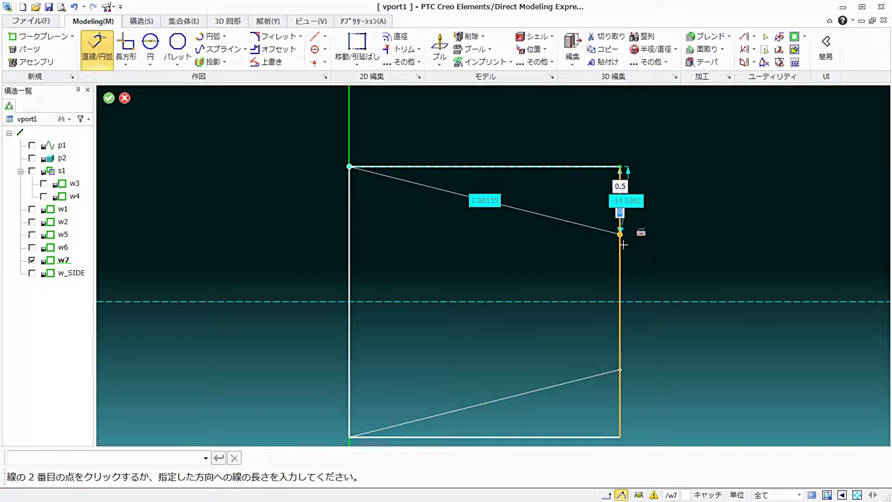
left_click(620, 235)
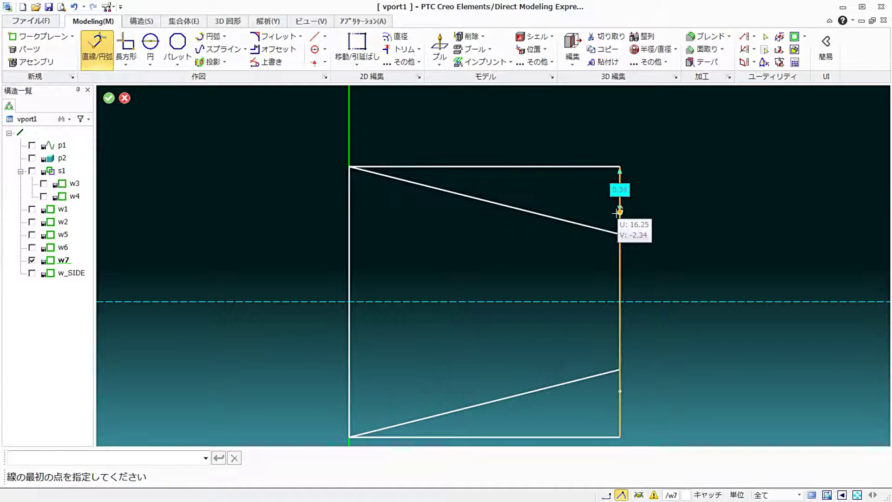
Trim away the square's top edge, bottom edge and right-edge stubs, leaving a closed trapezoid
left_click(109, 98)
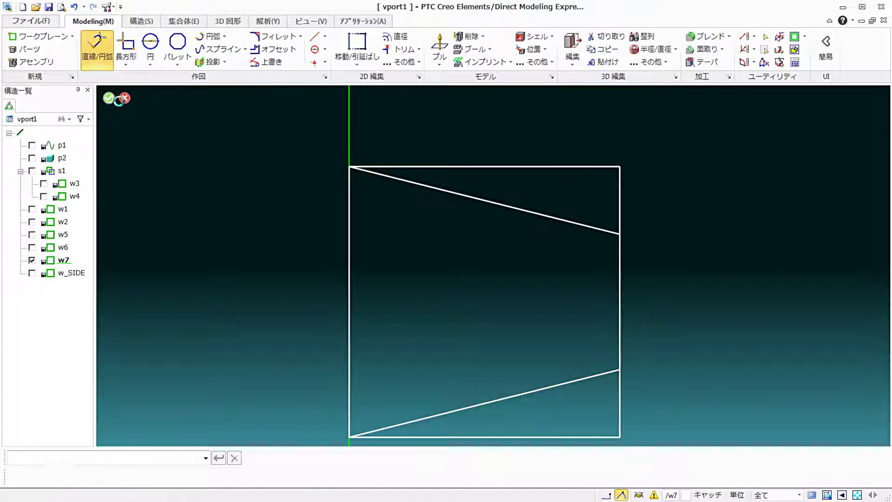
scroll(231, 176, "down", 1)
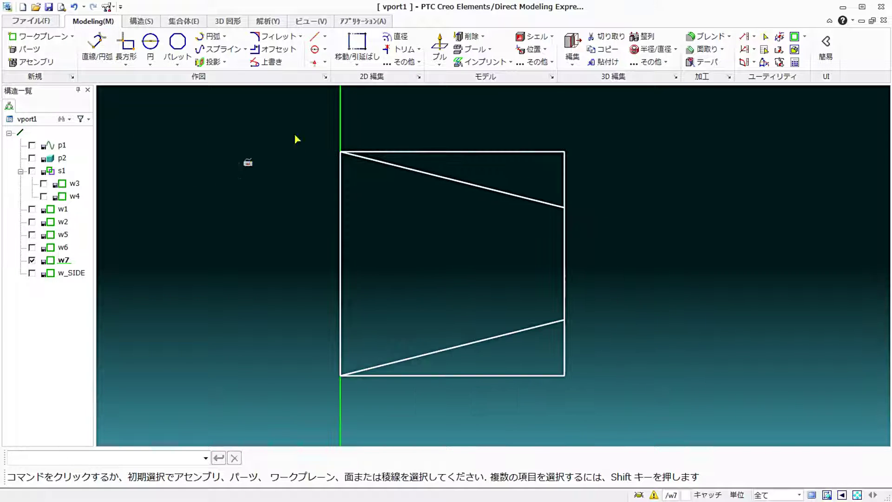
left_click(419, 49)
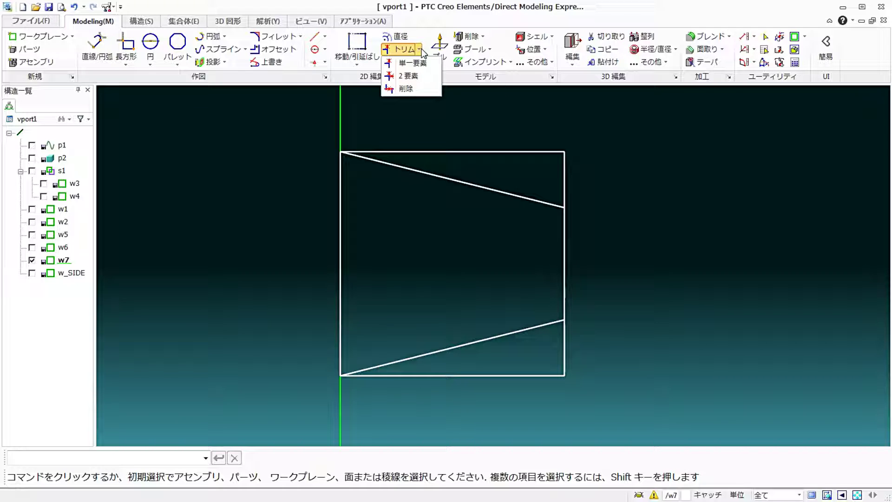
left_click(432, 91)
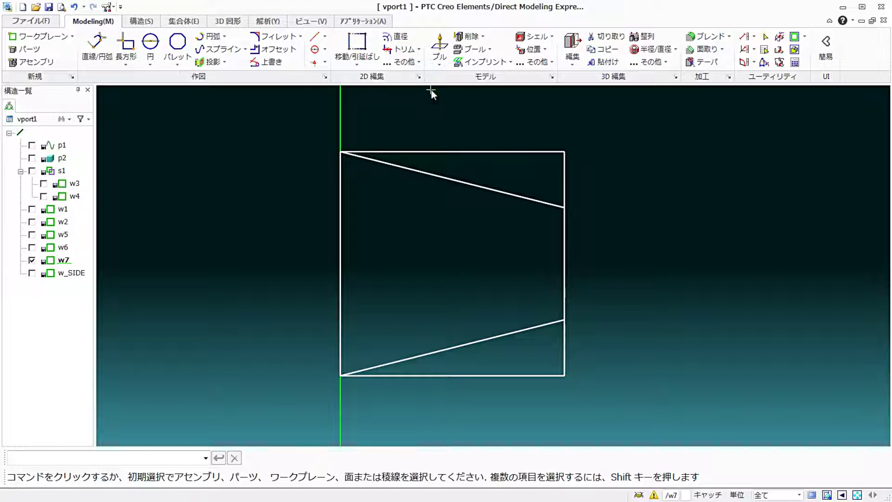
left_click(520, 152)
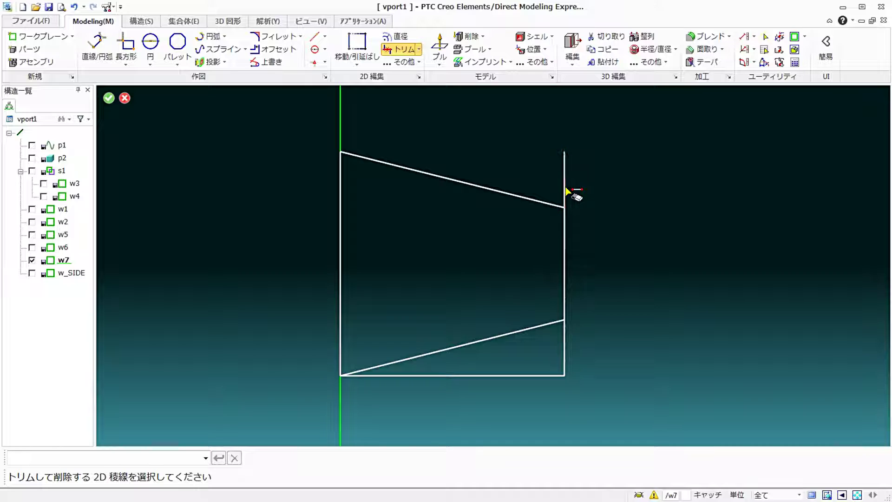
left_click(566, 357)
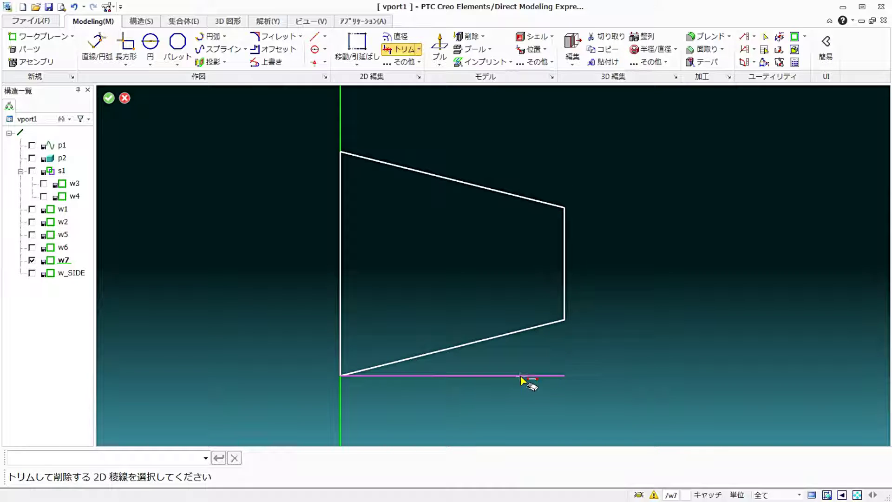
left_click(528, 377)
left_click(109, 98)
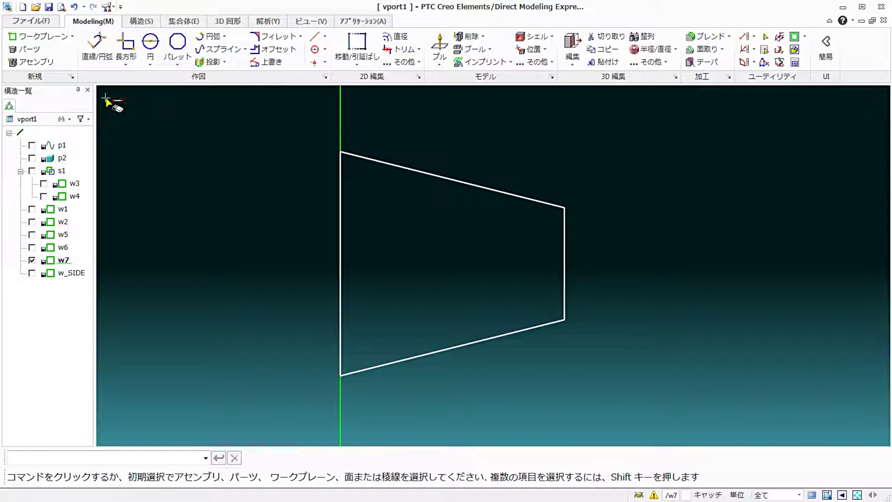
middle_click_drag(372, 260, 330, 128)
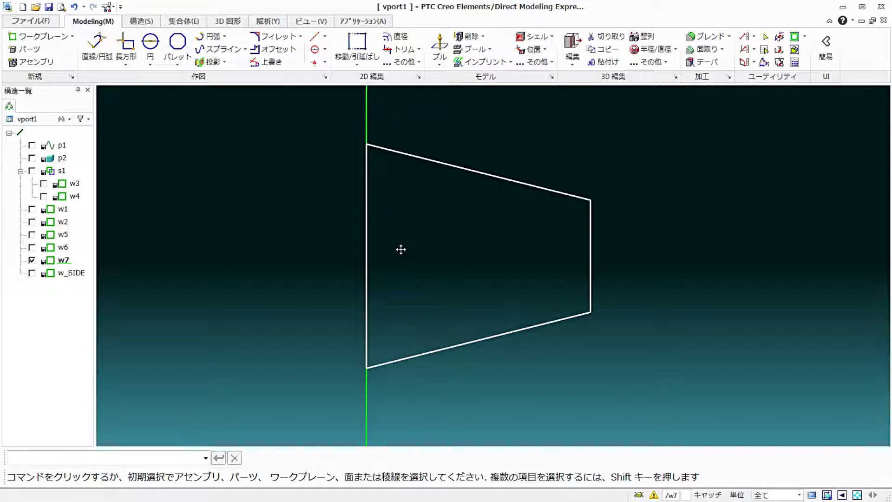
Round the trapezoid's top-right corner with a 0.1 fillet
left_click(278, 36)
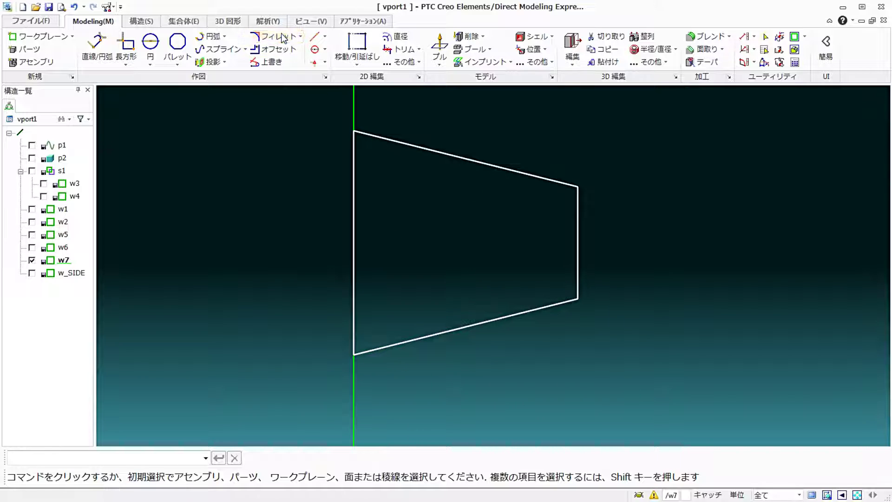
left_click(443, 157)
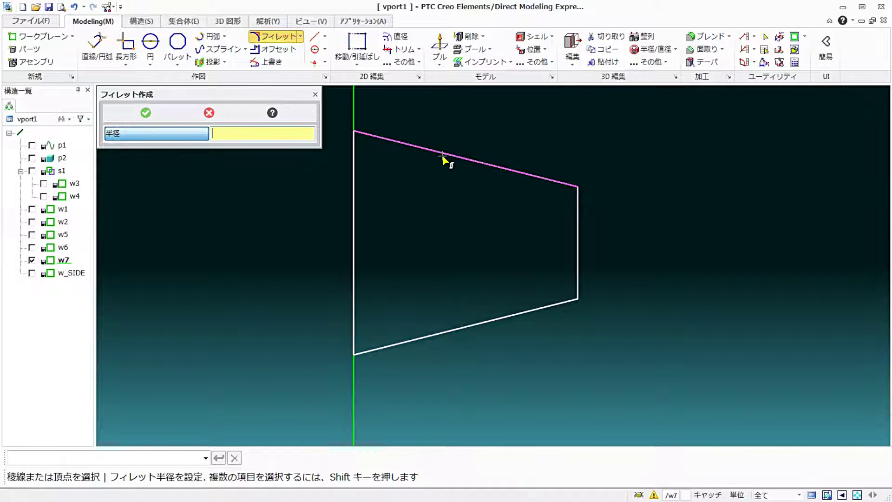
left_click(579, 237)
left_click_drag(564, 213, 525, 230)
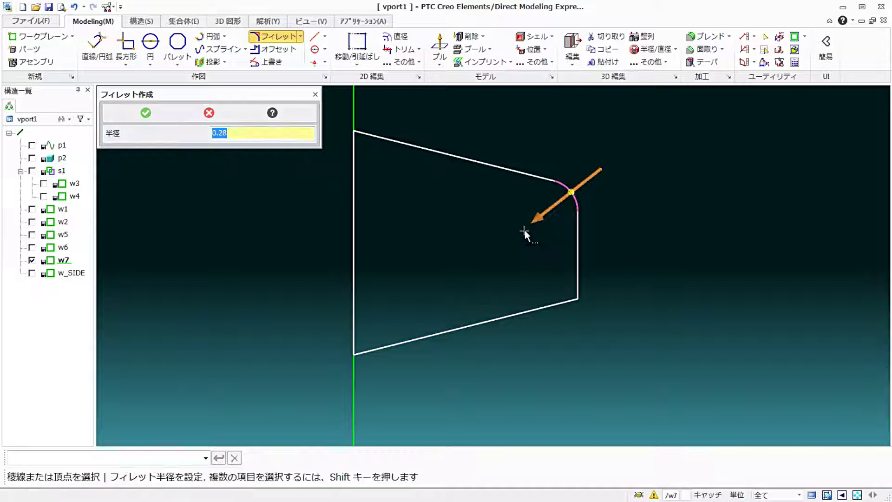
left_click(525, 230)
left_click(218, 134)
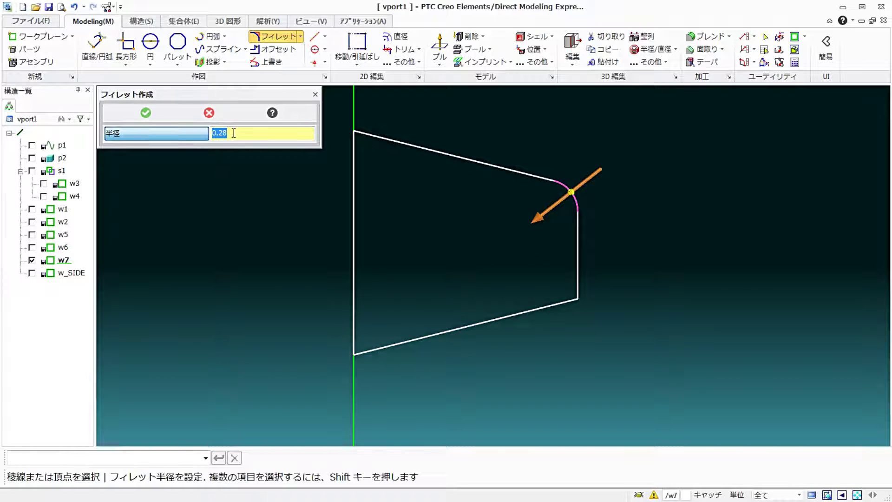
type("0.")
type("1")
key("Return")
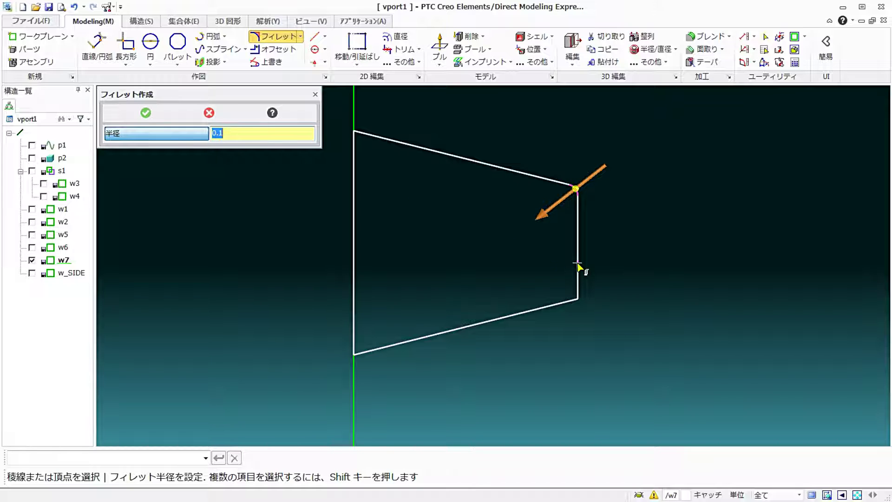
Fillet the bottom-right corner at 0.1 as well and view the profile in 3D
left_click(578, 271)
left_click(539, 310)
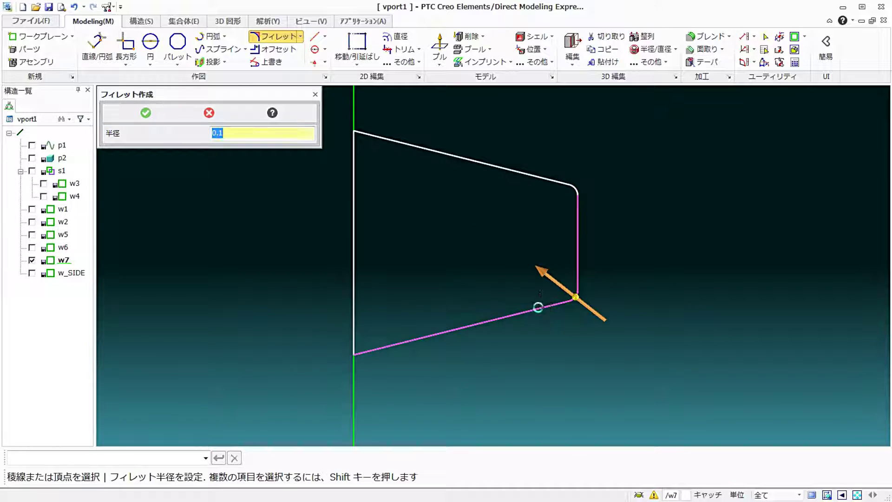
left_click(146, 111)
middle_click_drag(446, 237, 506, 220)
mouse_move(505, 215)
middle_mouse_down()
mouse_move(514, 240)
mouse_move(498, 235)
middle_mouse_up()
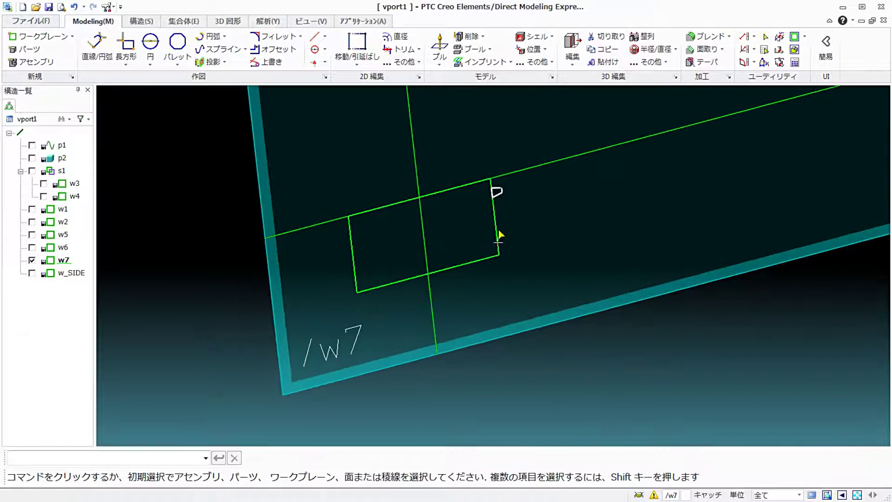
Set up a left-handed spiral as part /p3 about the axis line, pitch -6, 1.25 turns, and preview it
left_click(553, 61)
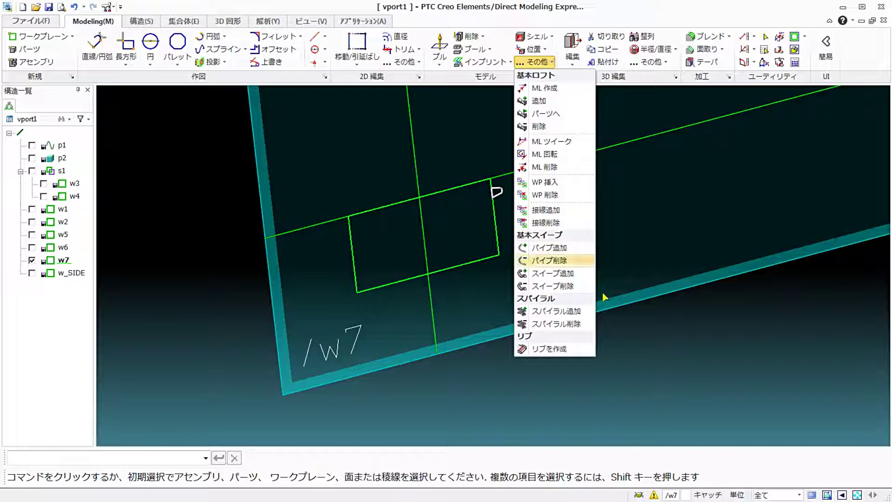
left_click(583, 315)
middle_click_drag(545, 256, 599, 272, "ctrl")
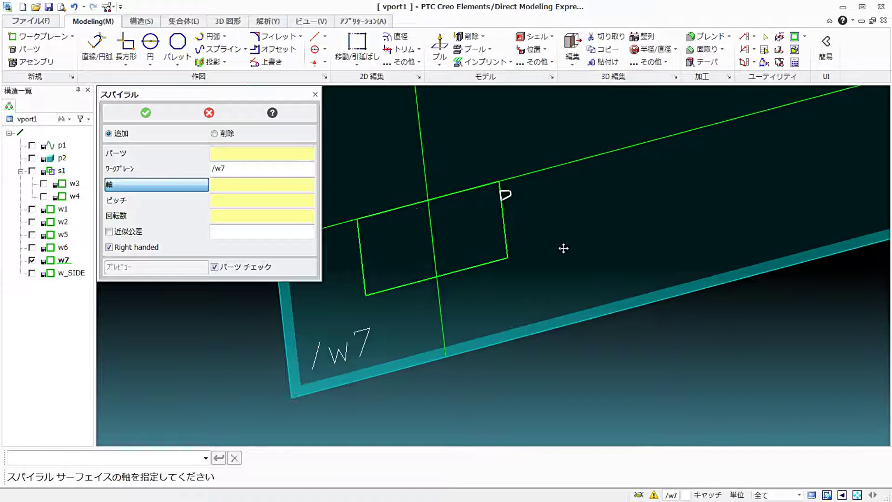
left_click(150, 157)
type("/p3")
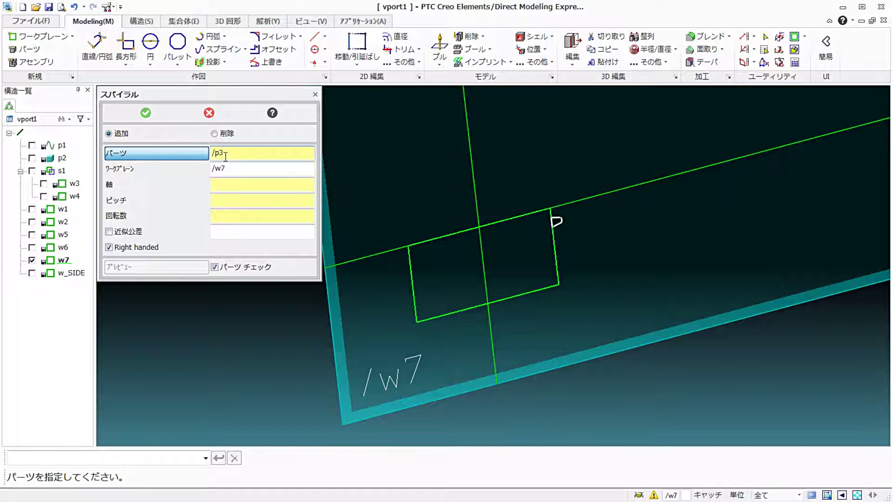
key("Return")
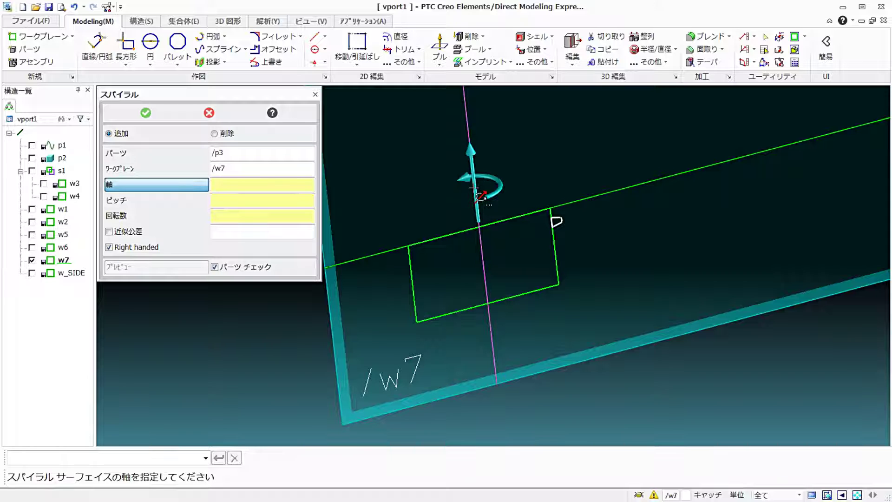
left_click(473, 189)
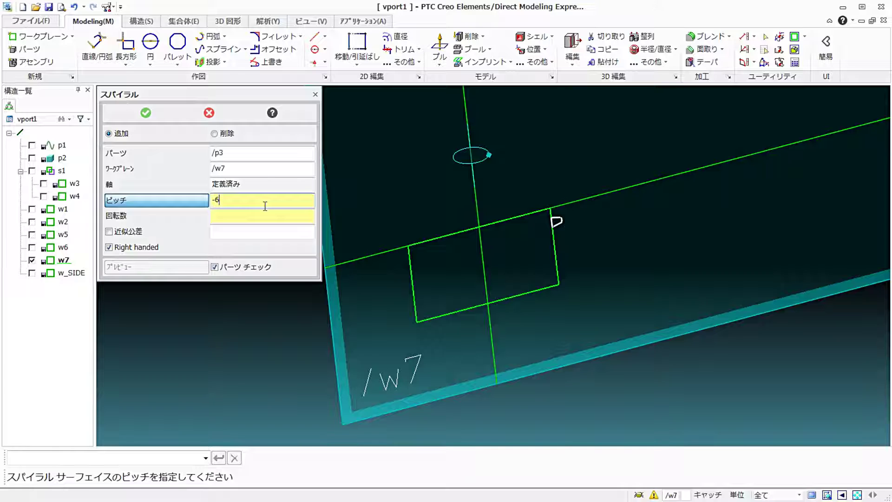
left_click(143, 217)
left_click(229, 212)
type("1.25")
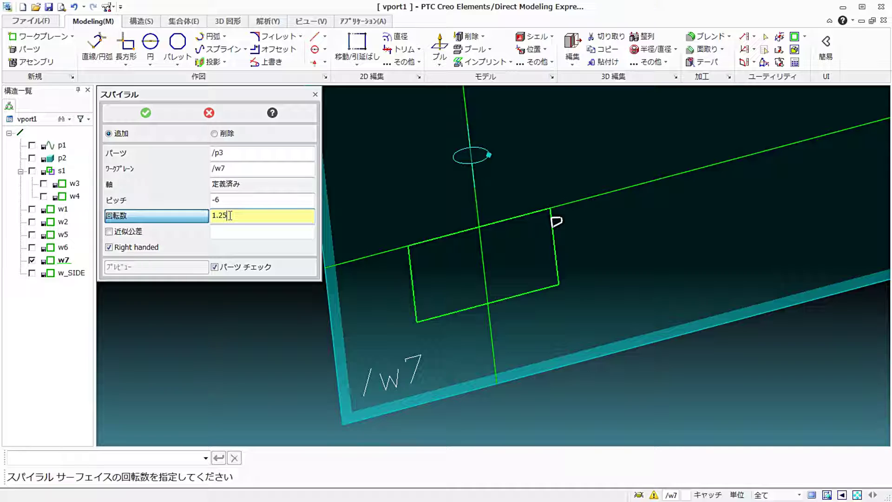
key("Return")
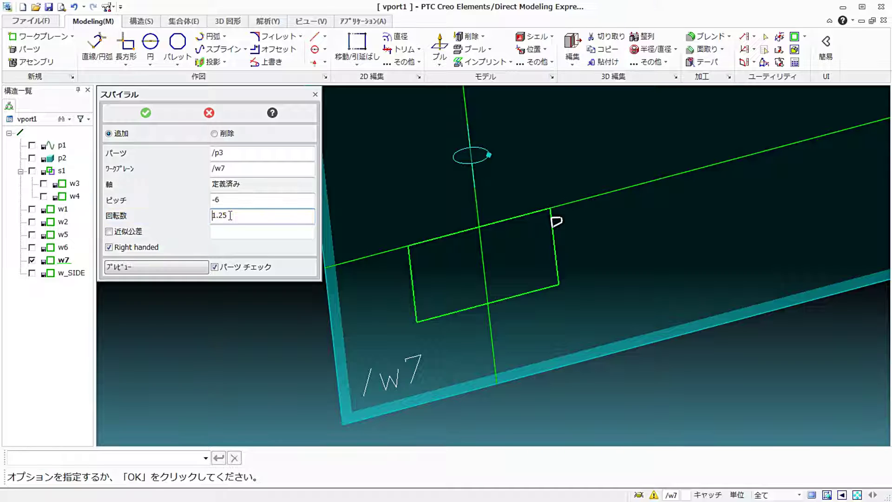
left_click(116, 248)
left_click(130, 276)
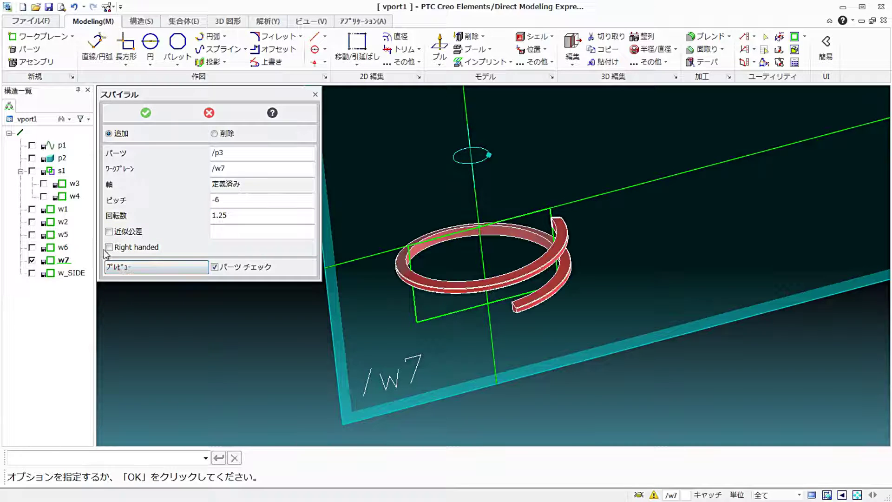
Show the bottle body p2 to check fit, confirm the spiral p3, and face the current workplane
left_click(32, 159)
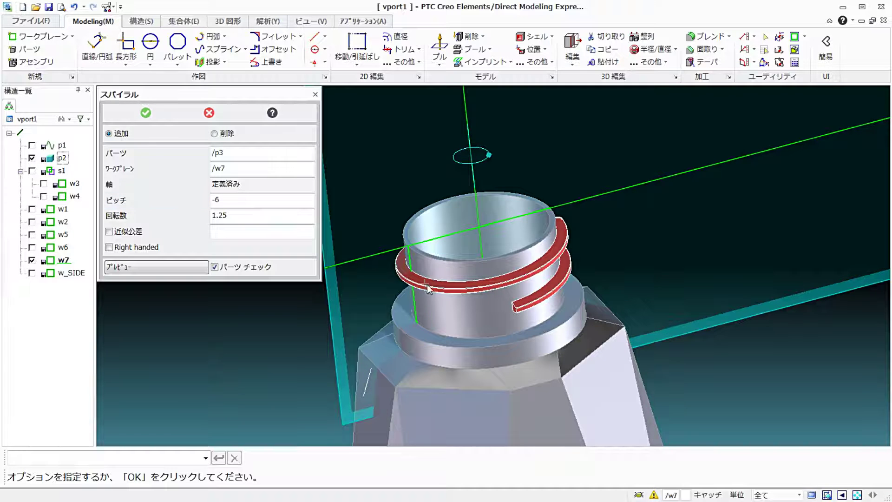
mouse_move(428, 289)
middle_mouse_down()
mouse_move(531, 243)
mouse_move(462, 256)
mouse_move(421, 277)
middle_mouse_up()
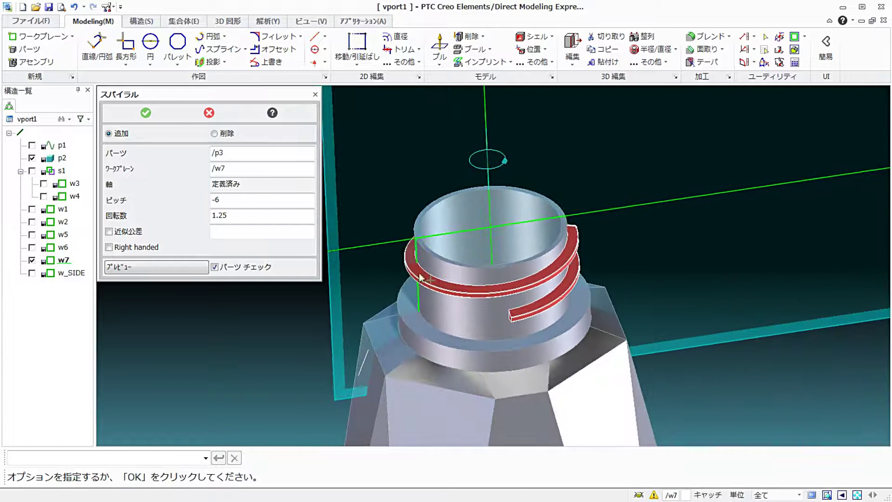
left_click(149, 113)
mouse_move(464, 259)
middle_mouse_down()
mouse_move(167, 229)
mouse_move(139, 263)
mouse_move(507, 269)
middle_mouse_up()
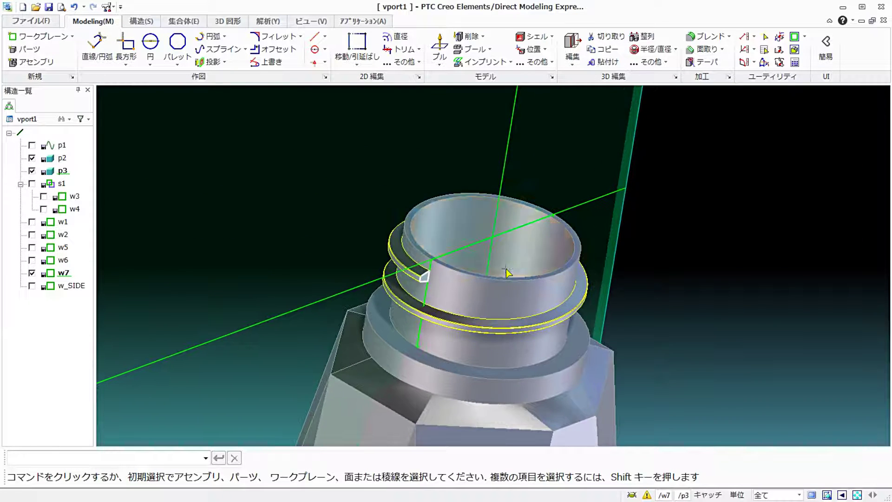
scroll(507, 270, "down", 3)
scroll(506, 269, "down", 3)
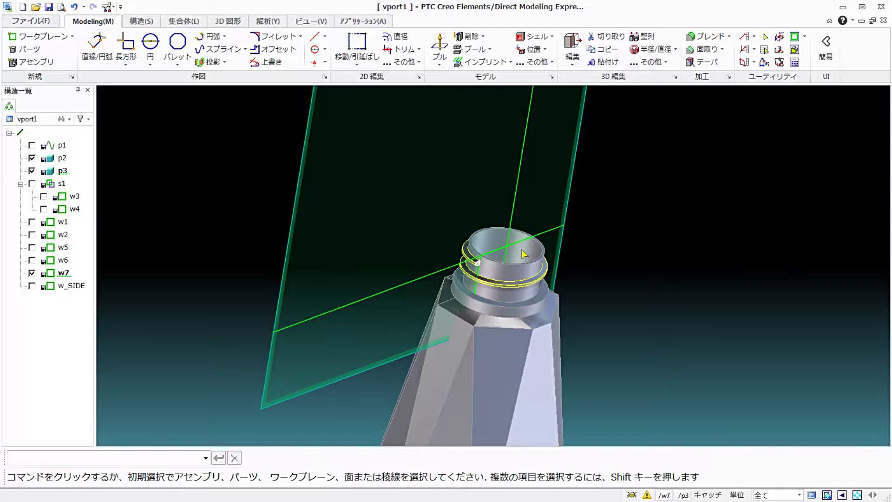
left_click(799, 39)
Hide the bottle body p2 and zoom in on the new thread
scroll(640, 243, "up", 3)
scroll(613, 274, "up", 3)
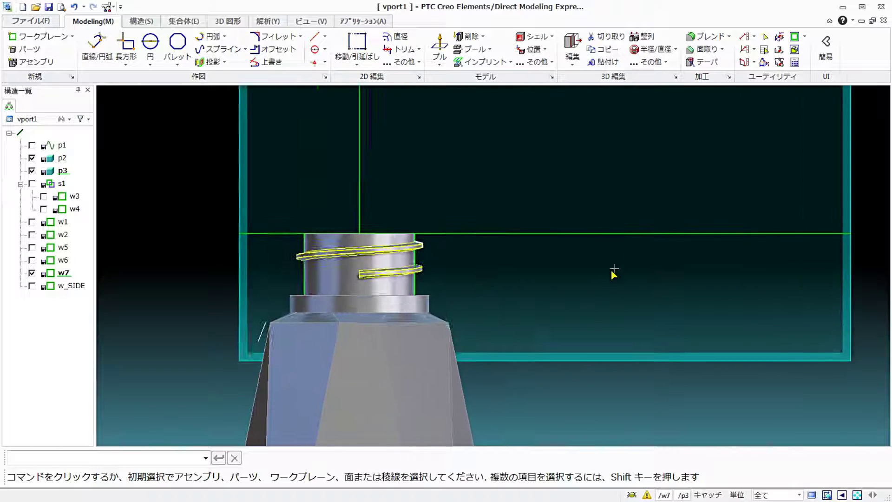
scroll(563, 285, "down", 2)
scroll(374, 234, "up", 3)
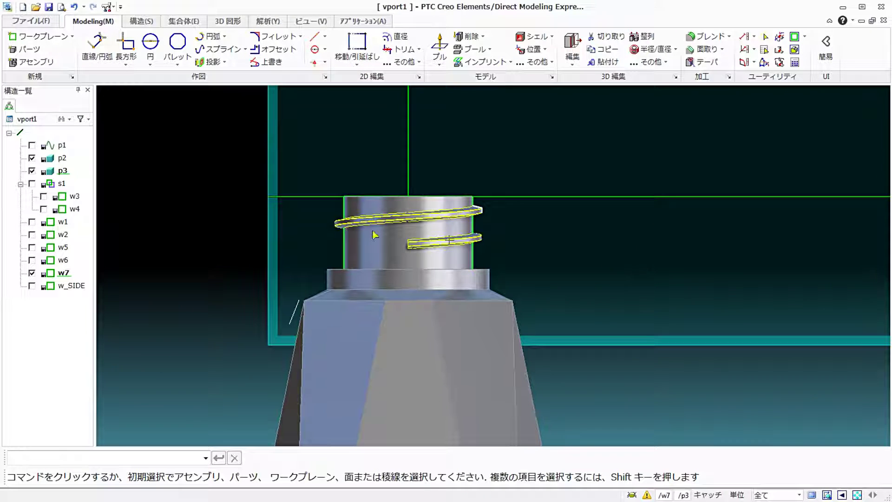
left_click(32, 158)
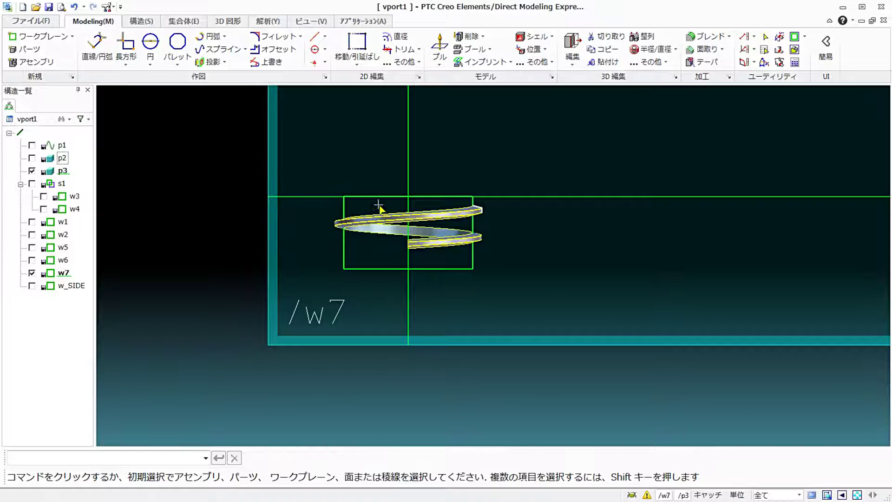
scroll(420, 221, "up", 1)
scroll(419, 222, "up", 1)
scroll(418, 218, "up", 1)
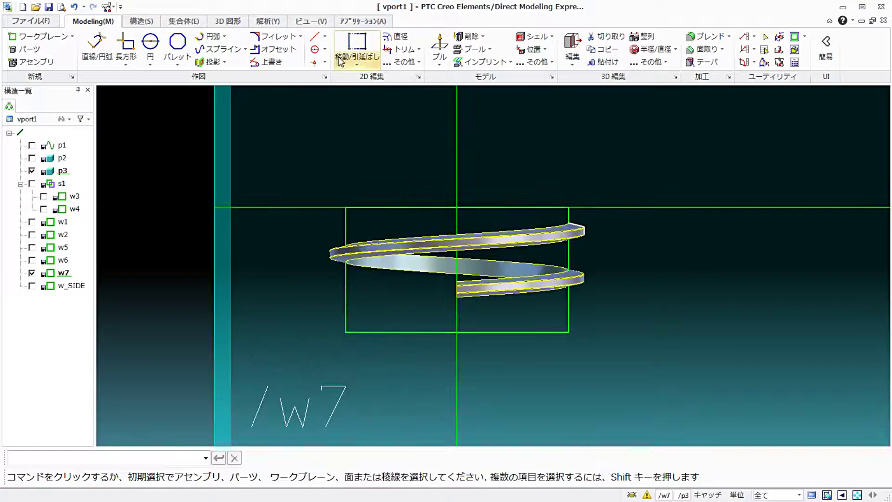
Add two vertical 2分割 bisector lines on w7, midway from the top centre to each side
left_click(315, 36)
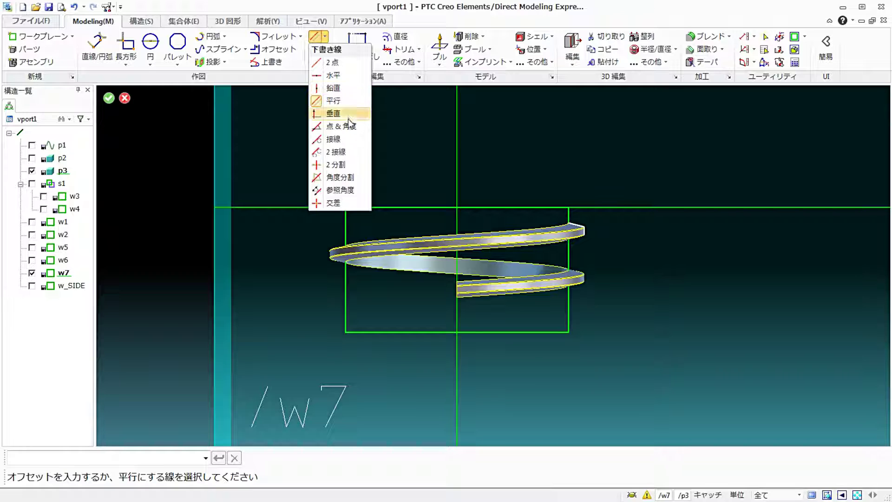
left_click(341, 166)
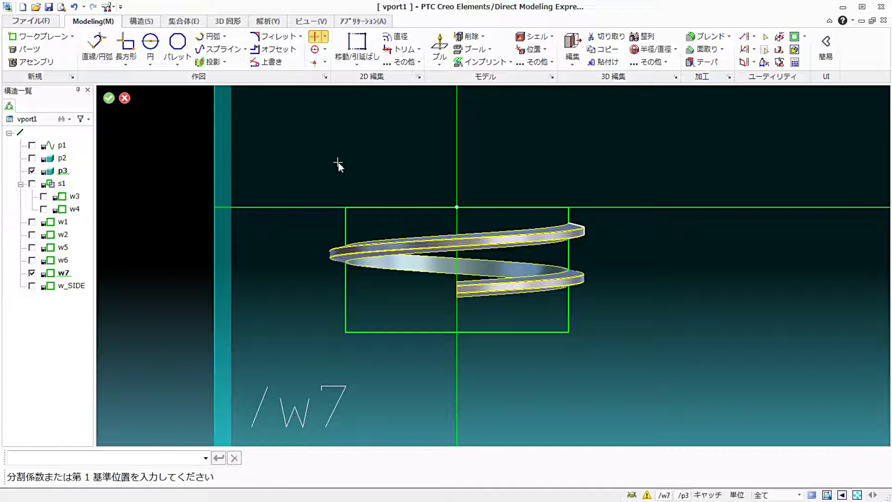
left_click(457, 207)
left_click(346, 208)
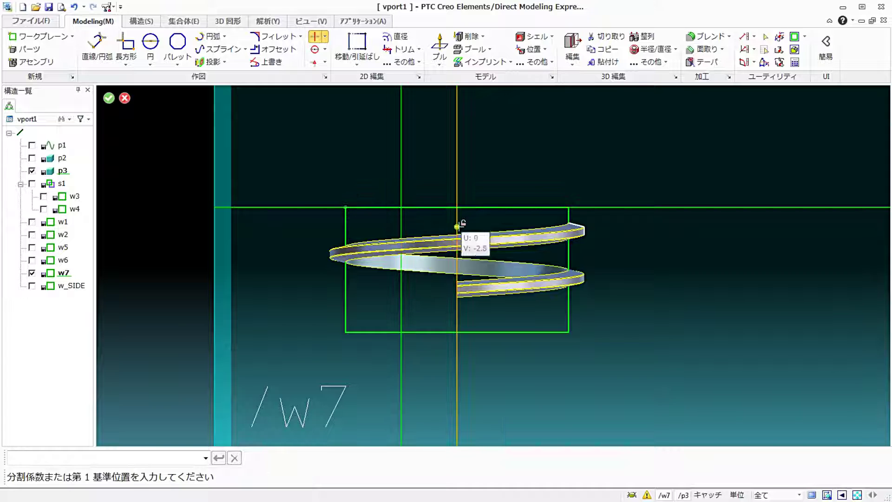
left_click(457, 207)
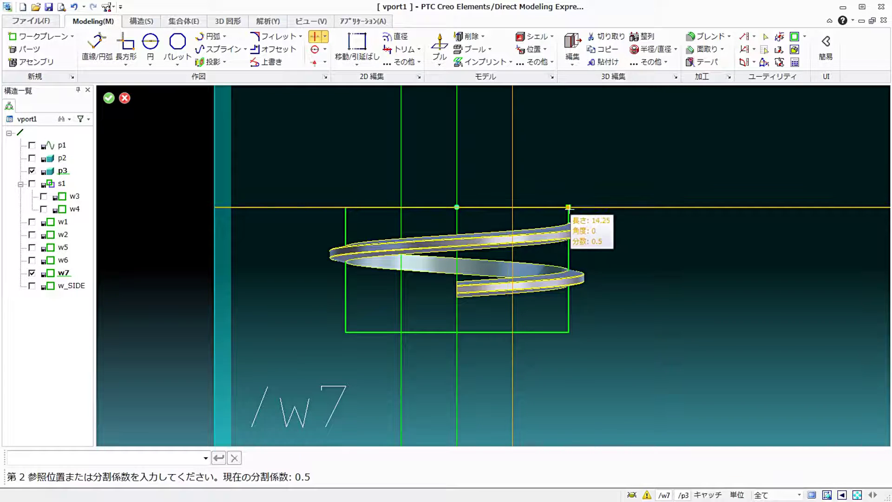
left_click(569, 207)
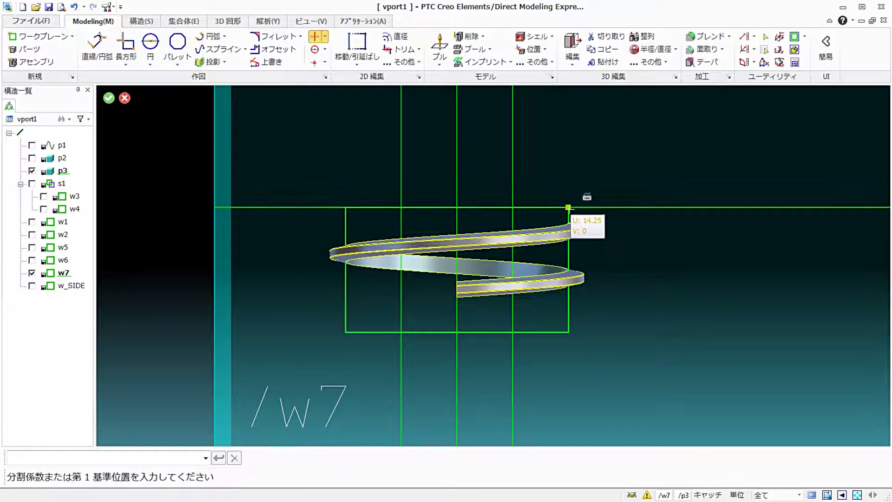
left_click(108, 98)
mouse_move(389, 231)
middle_mouse_down()
mouse_move(430, 201)
mouse_move(500, 224)
mouse_move(225, 257)
mouse_move(309, 259)
mouse_move(176, 203)
middle_mouse_up()
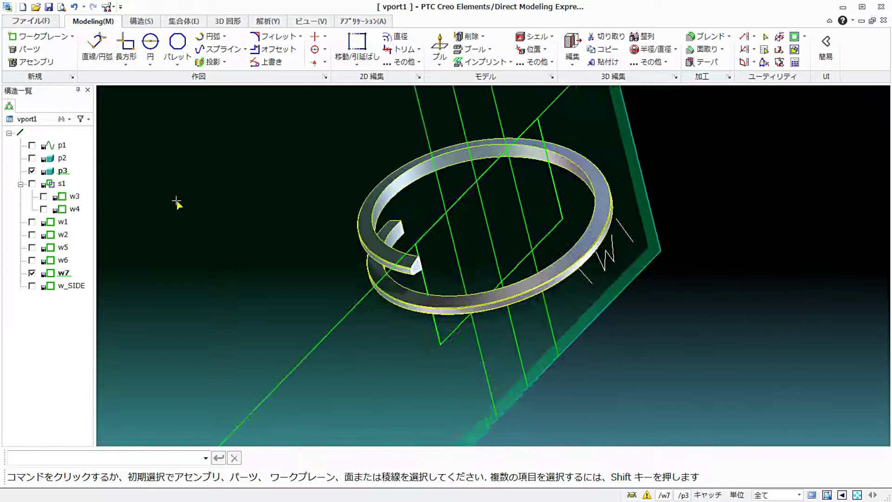
Show bottle body p2 and define a spiral on the neck axis with pitch 6 and 0.2 turns
left_click(31, 158)
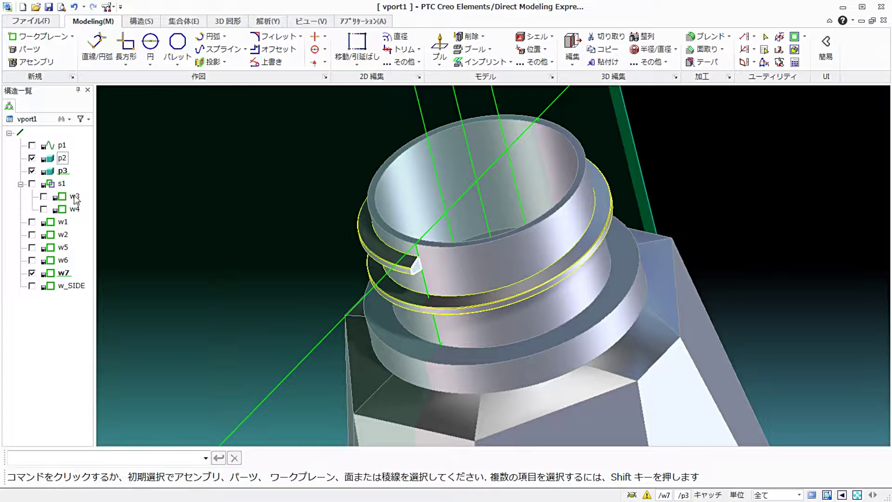
left_click(551, 63)
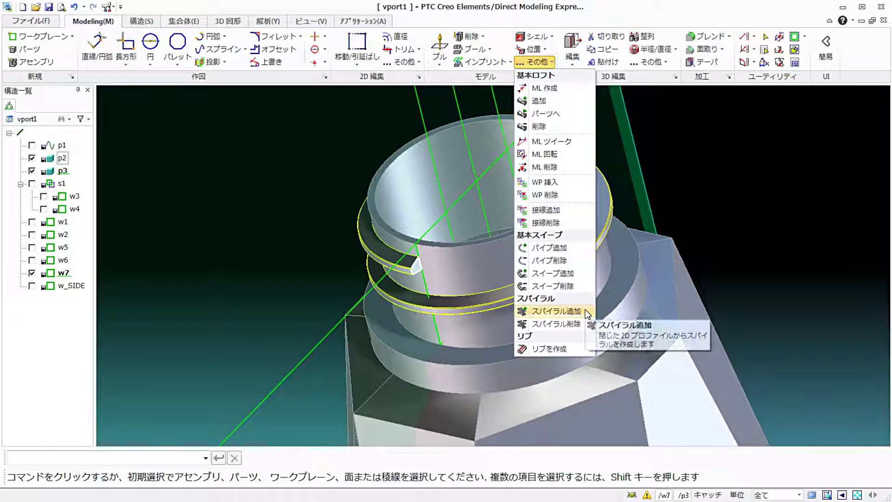
left_click(557, 311)
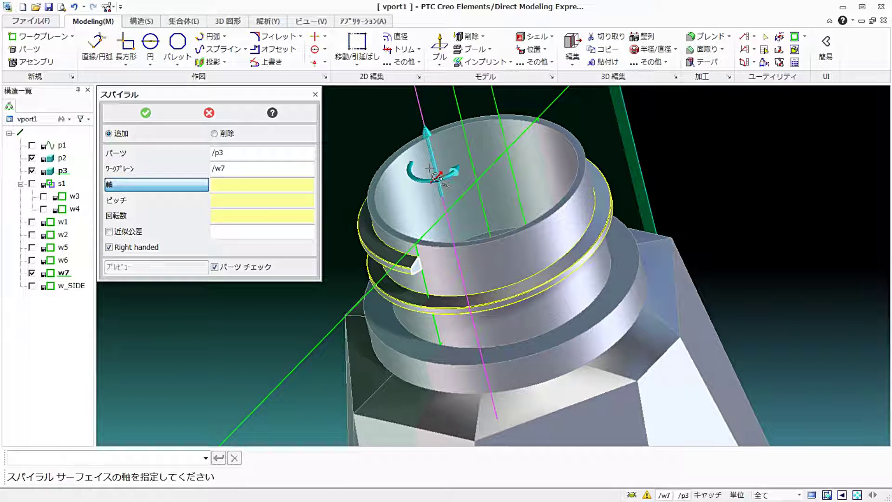
left_click(436, 177)
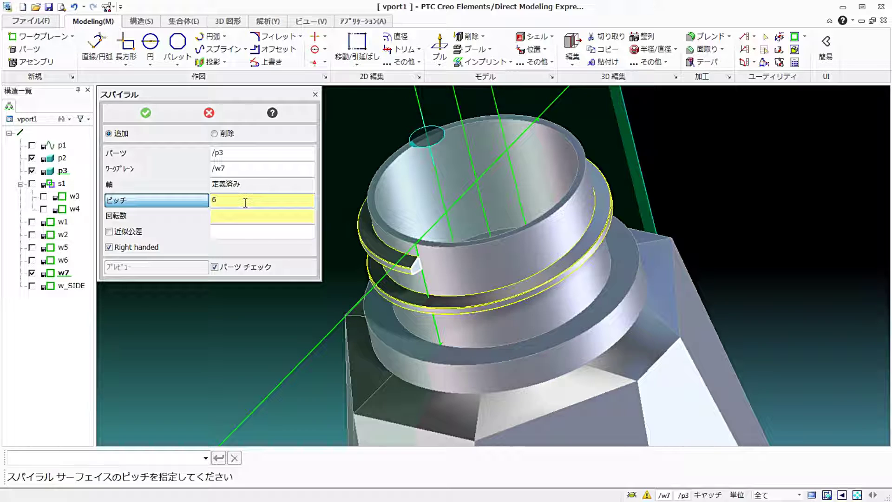
left_click(230, 215)
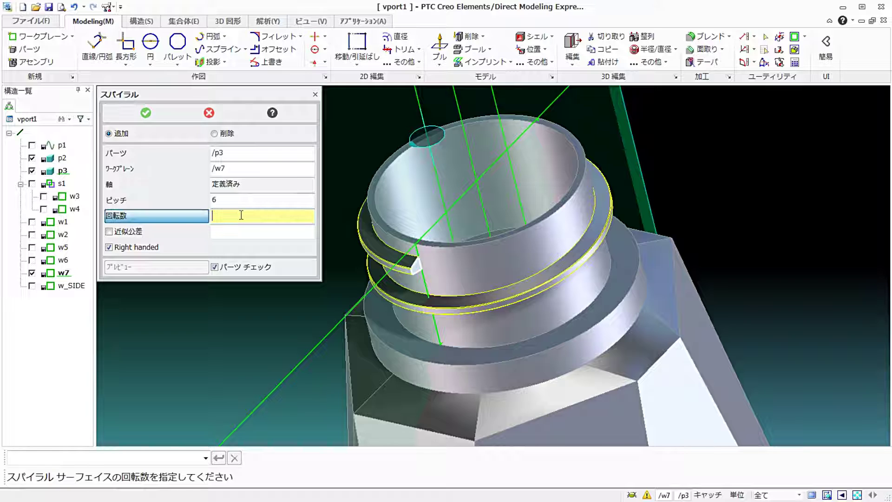
type("0.2")
key("Return")
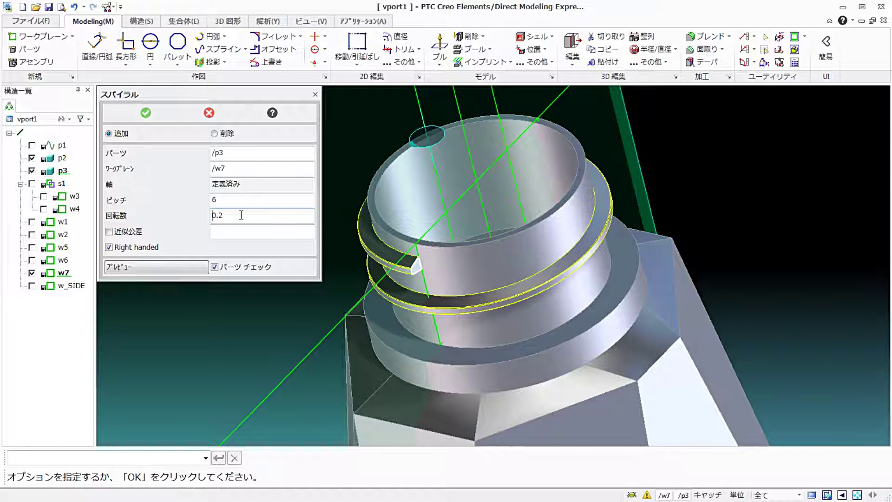
Preview the spiral, inspect it close up, and apply it to thread part p3
left_click(134, 268)
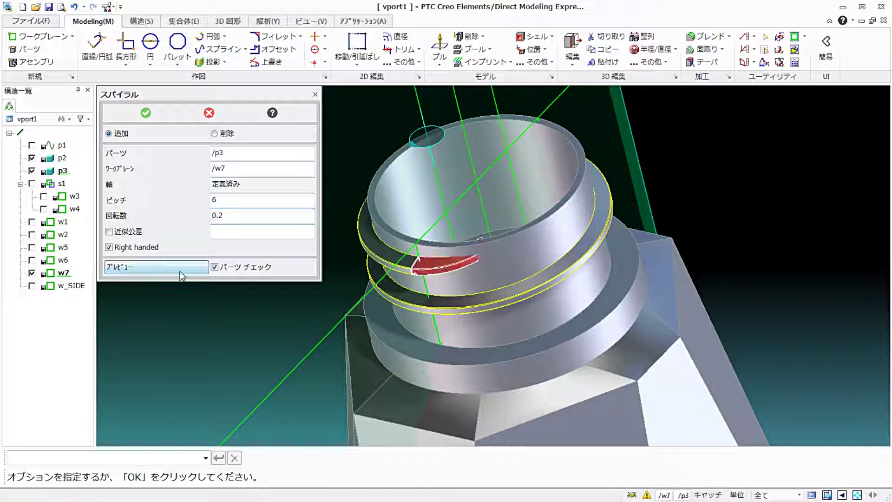
middle_click_drag(494, 223, 522, 254)
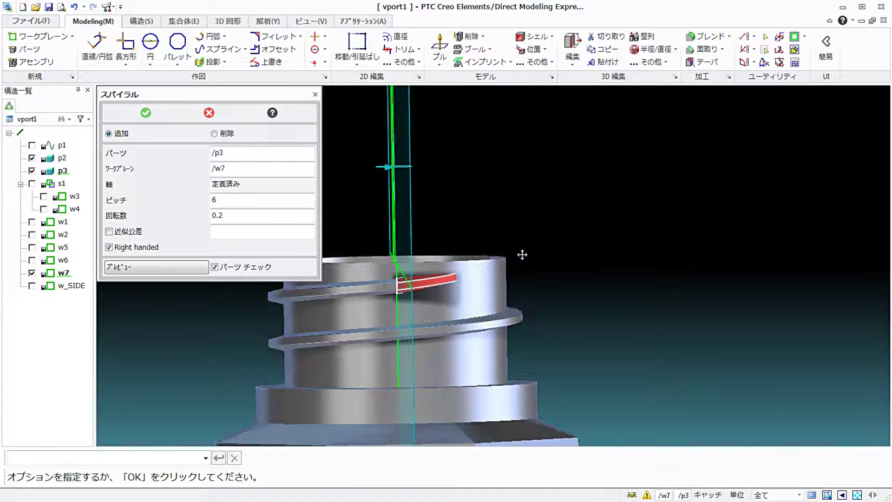
scroll(634, 212, "up", 2)
scroll(615, 240, "up", 2)
scroll(595, 247, "up", 2)
scroll(578, 250, "up", 2)
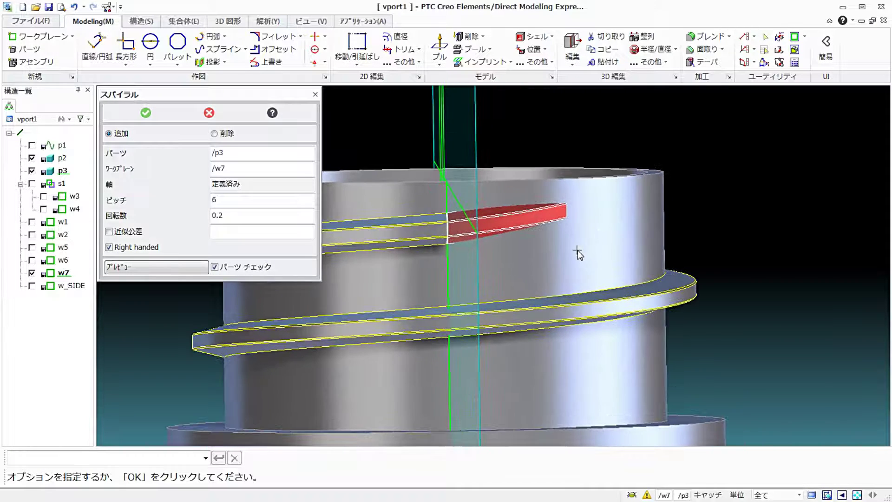
middle_click_drag(578, 250, 697, 238, "shift")
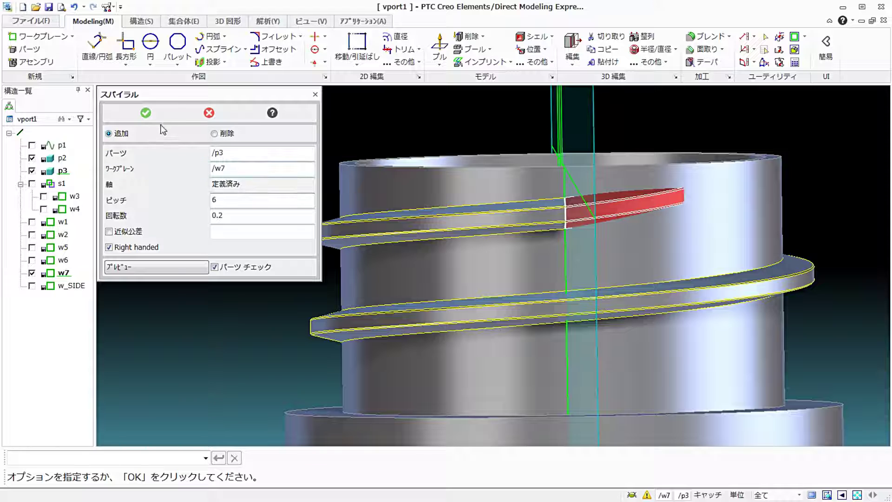
left_click(149, 113)
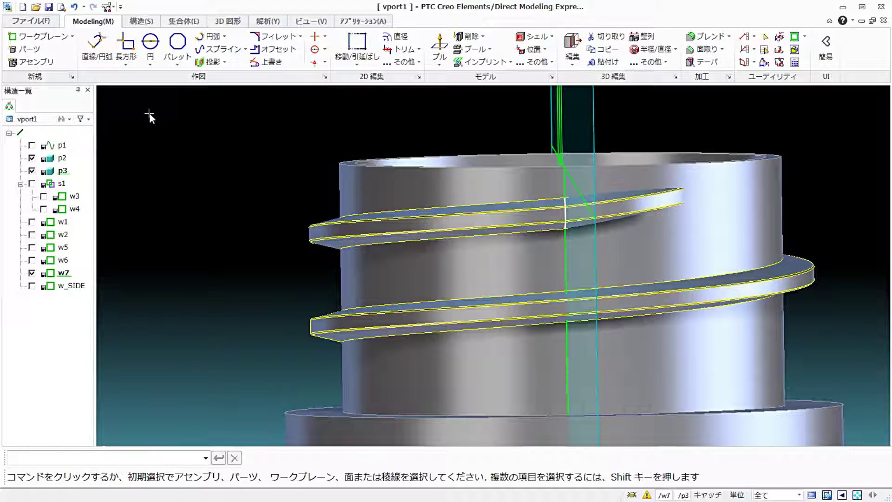
Hide bottle body p2 and orient the view so workplane w7 faces the viewer
scroll(389, 235, "down", 1)
scroll(388, 233, "down", 3)
scroll(392, 224, "down", 2)
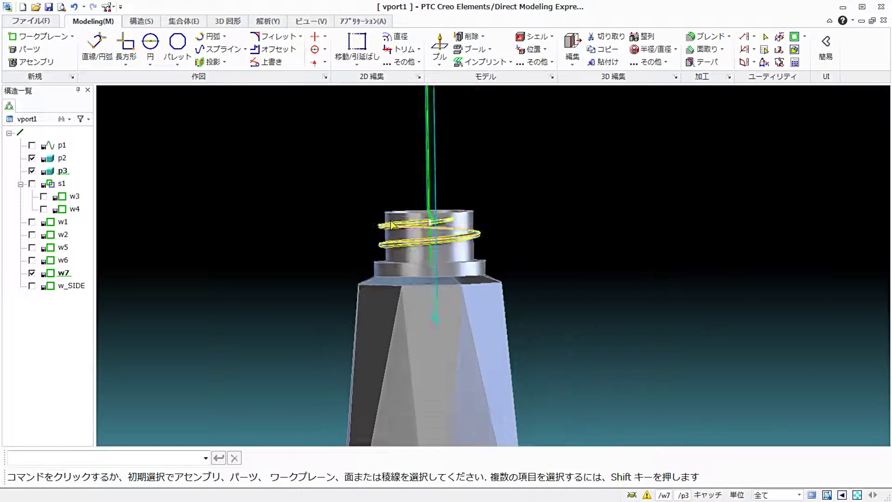
mouse_move(392, 224)
middle_mouse_down()
mouse_move(454, 209)
mouse_move(584, 225)
mouse_move(644, 250)
mouse_move(525, 268)
middle_mouse_up()
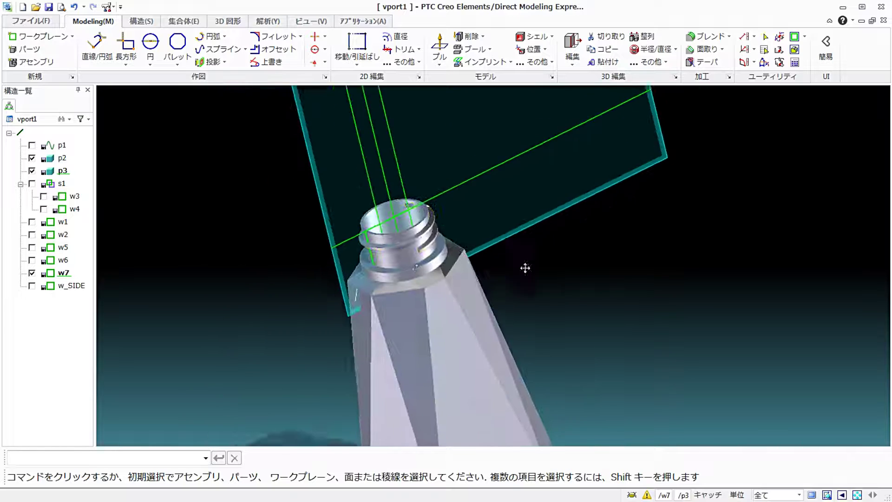
left_click(32, 158)
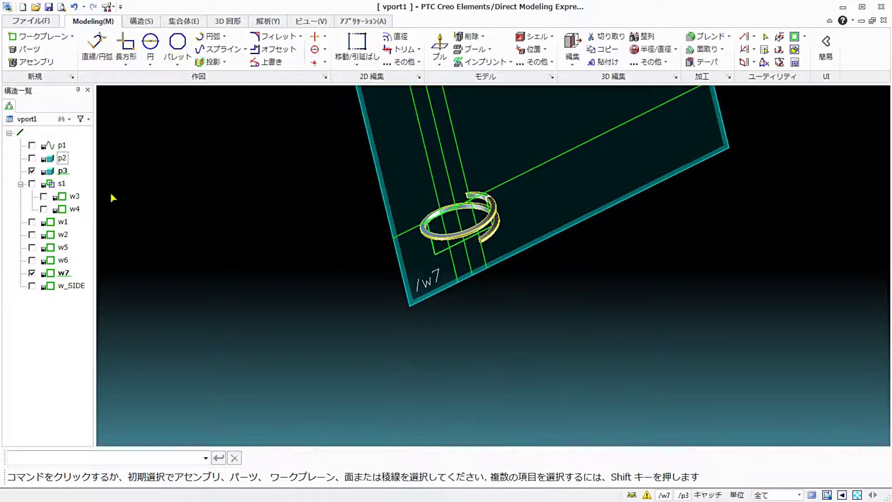
mouse_move(325, 264)
middle_mouse_down()
mouse_move(360, 278)
mouse_move(430, 258)
middle_mouse_up()
scroll(430, 258, "up", 2)
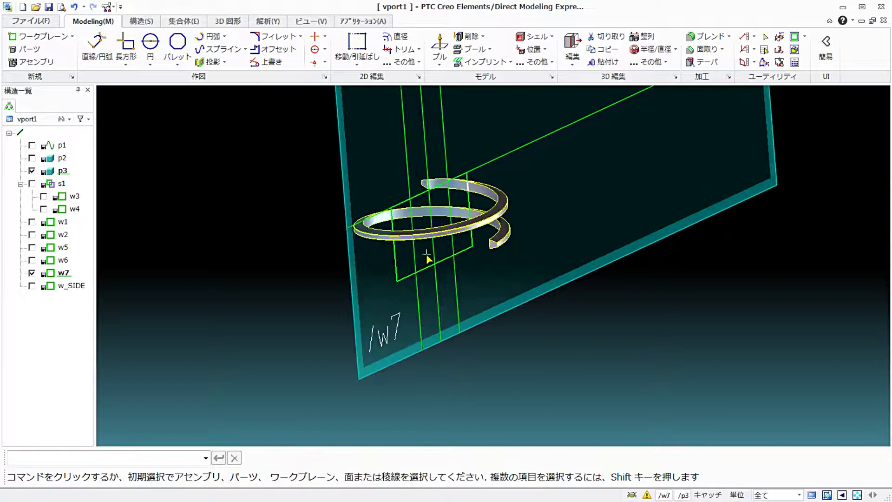
Reposition workplane w7, rotating it -90° about the spiral's axis
left_click(148, 23)
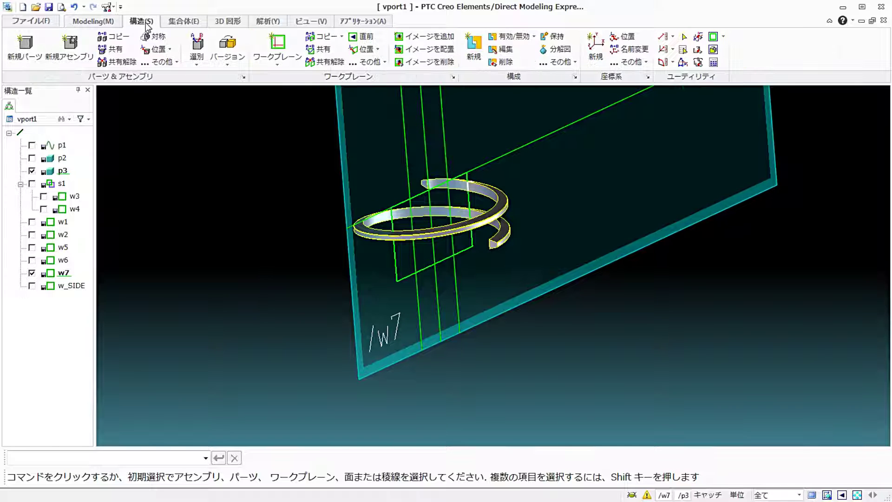
left_click(377, 49)
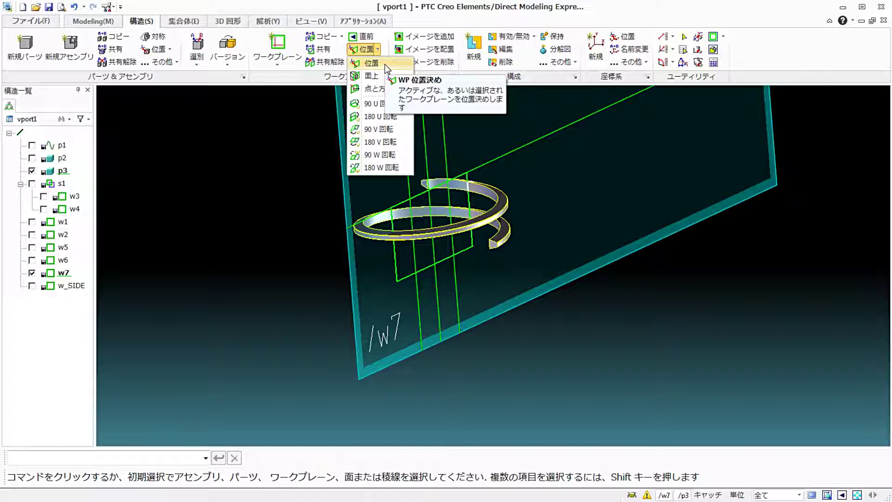
left_click(385, 64)
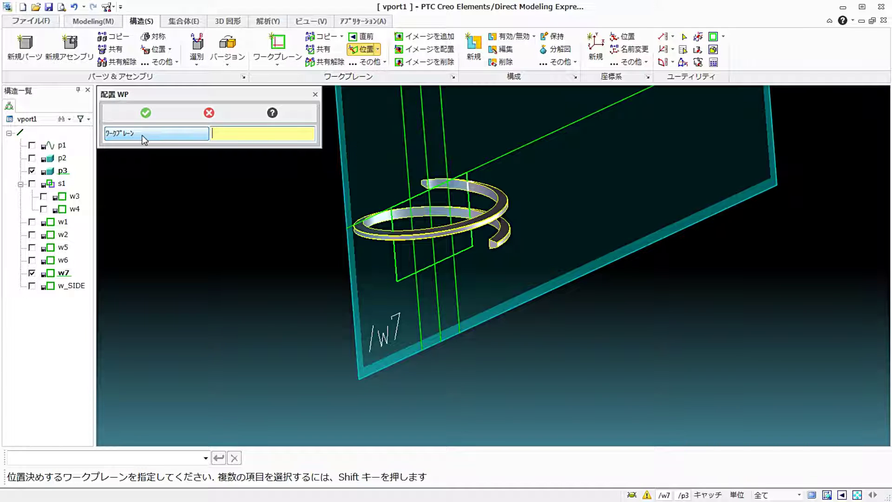
left_click(356, 289)
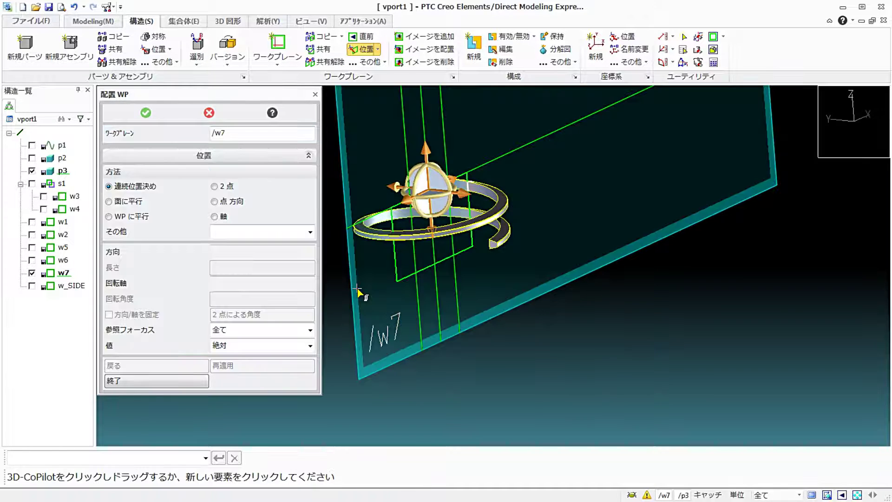
mouse_move(446, 275)
middle_mouse_down()
mouse_move(471, 286)
mouse_move(527, 212)
mouse_move(523, 201)
middle_mouse_up()
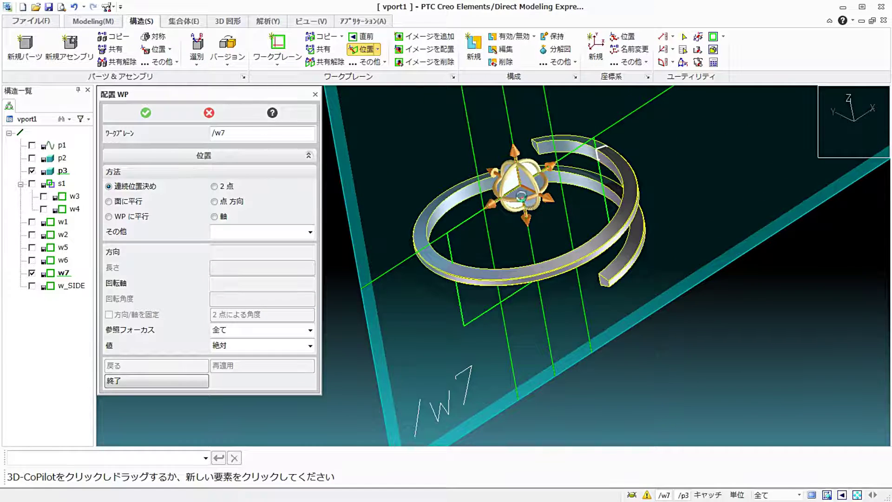
mouse_move(522, 199)
left_mouse_down()
mouse_move(495, 194)
mouse_move(445, 207)
left_mouse_up()
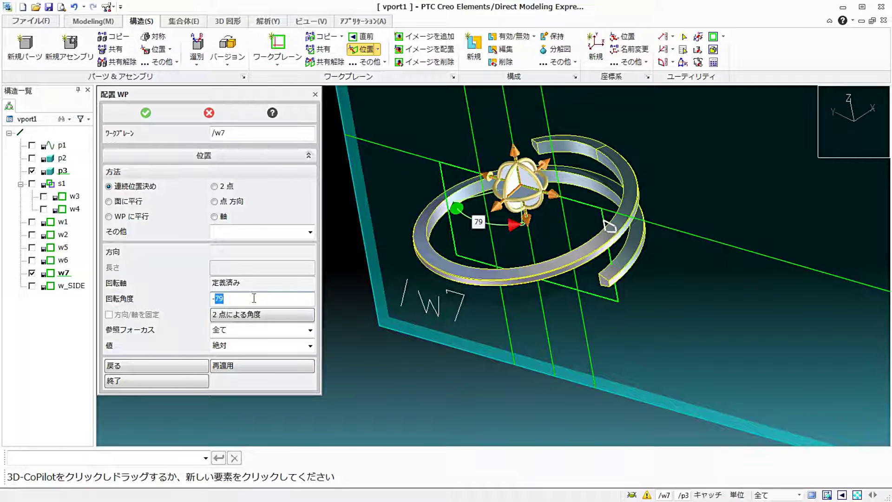
type("9090")
key("Return")
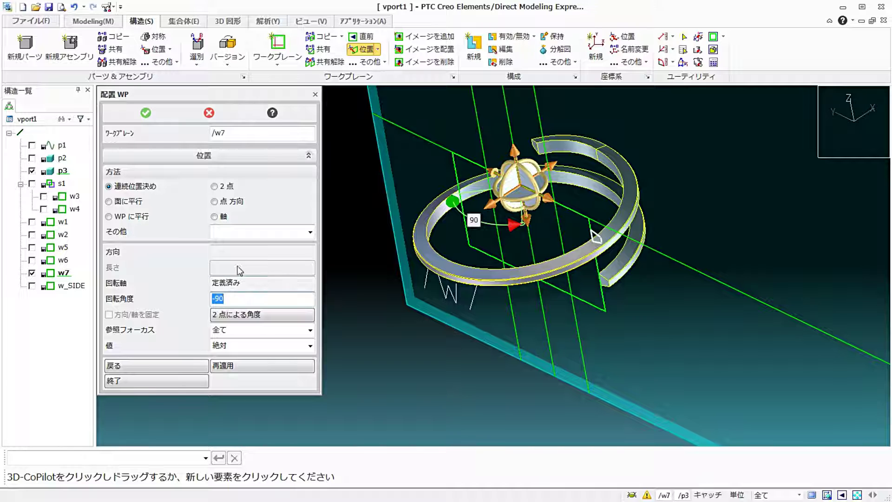
left_click(146, 113)
mouse_move(232, 168)
middle_mouse_down()
mouse_move(456, 229)
mouse_move(511, 200)
middle_mouse_up()
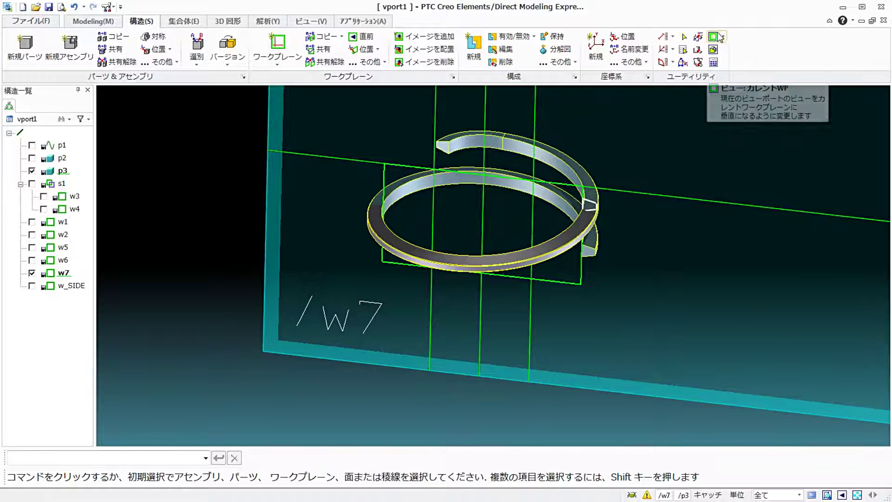
View w7 face-on and convert its profile edges with 図形の変換
left_click(715, 37)
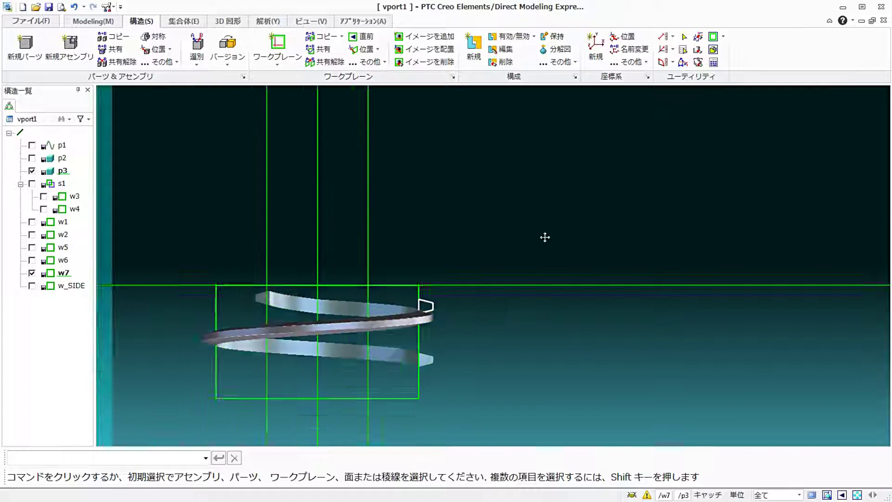
scroll(546, 237, "up", 2)
scroll(582, 235, "up", 1)
scroll(542, 251, "up", 1)
scroll(604, 245, "up", 1)
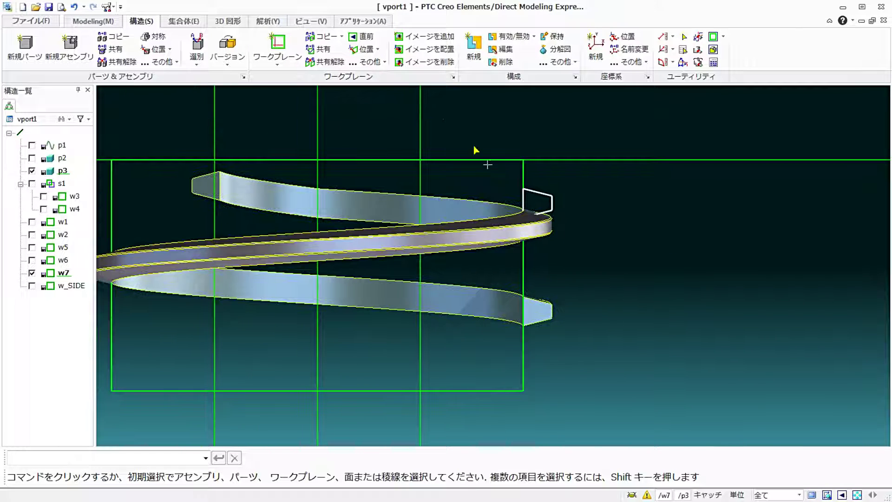
left_click(95, 21)
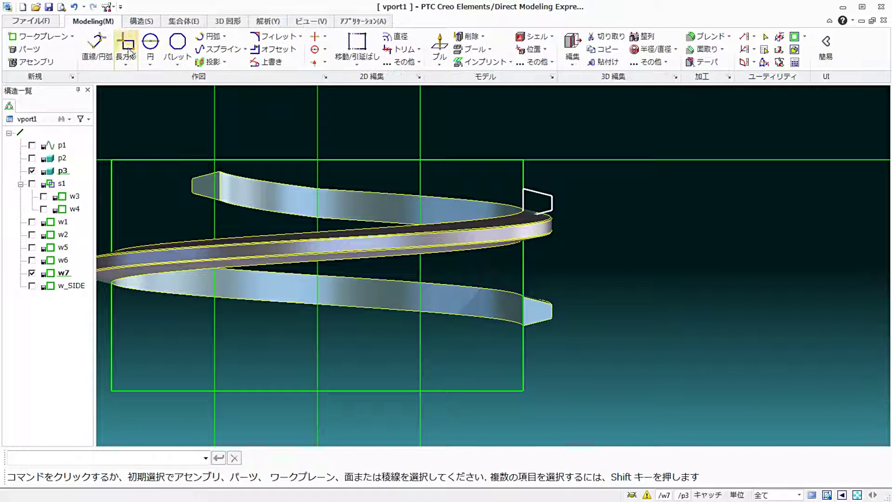
left_click(401, 62)
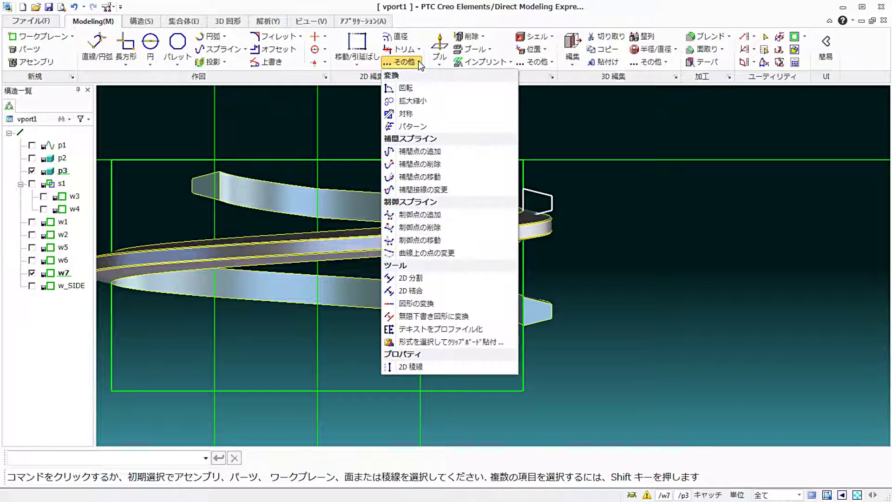
left_click(470, 303)
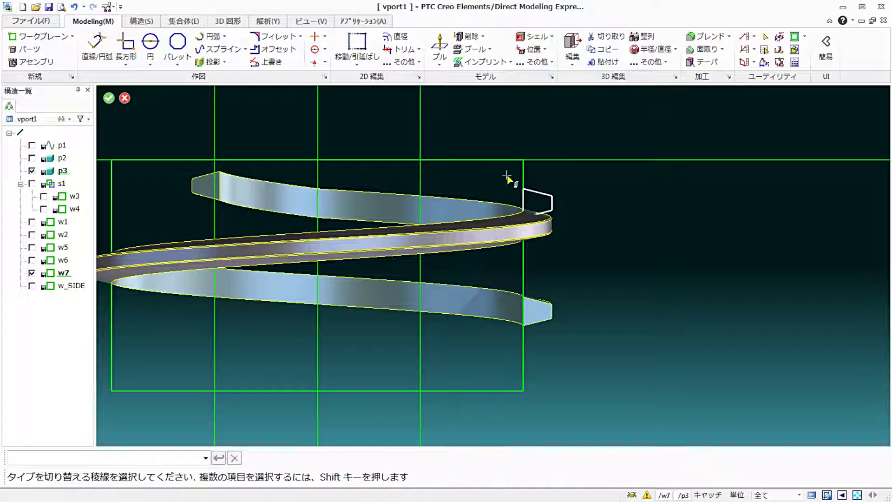
left_click(109, 98)
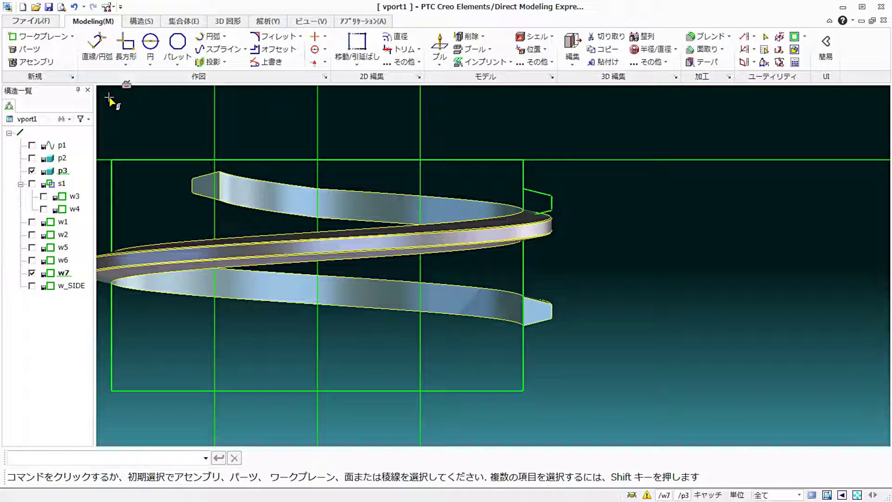
Project the thread's end face onto workplane w7 with 図形投影 面
left_click(225, 62)
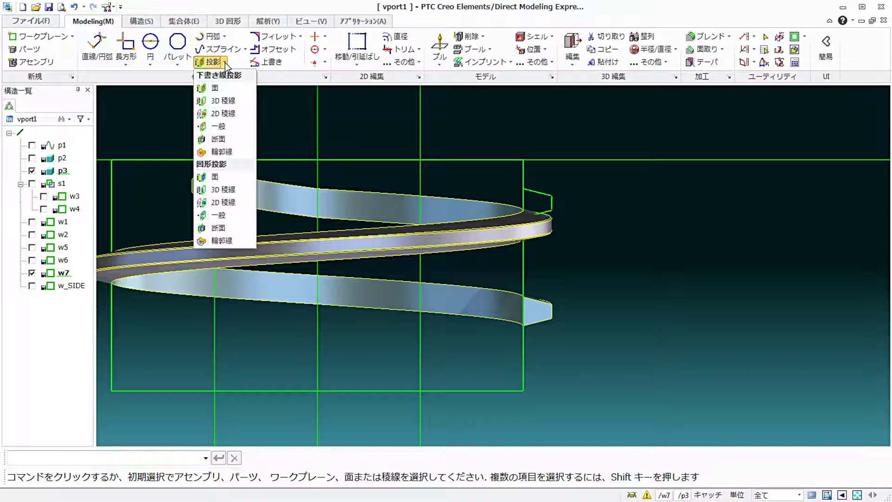
left_click(236, 177)
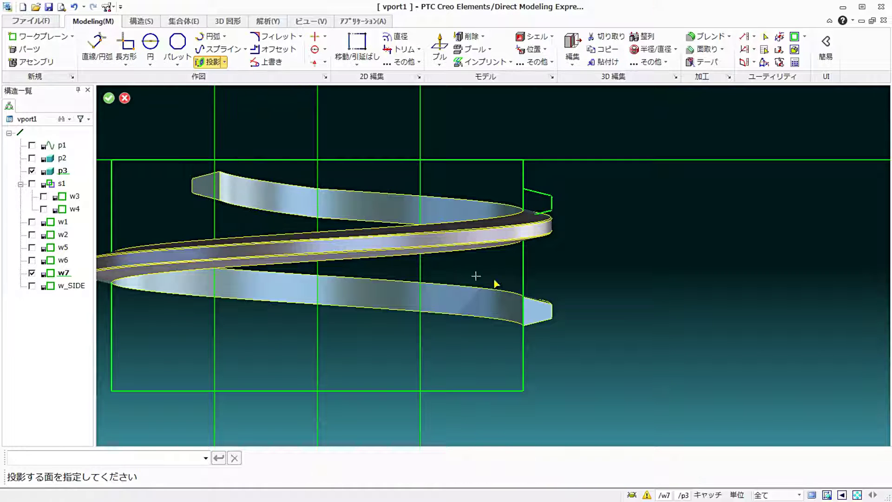
left_click(536, 313)
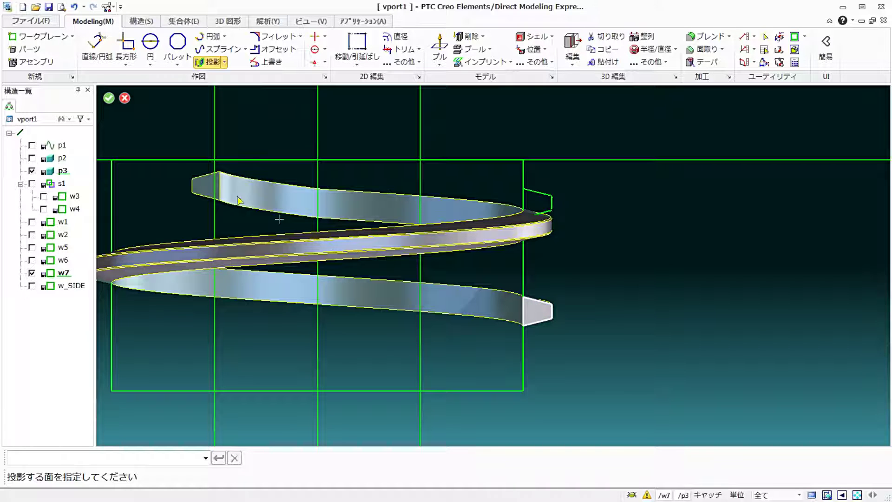
left_click(109, 98)
middle_click_drag(376, 250, 364, 300)
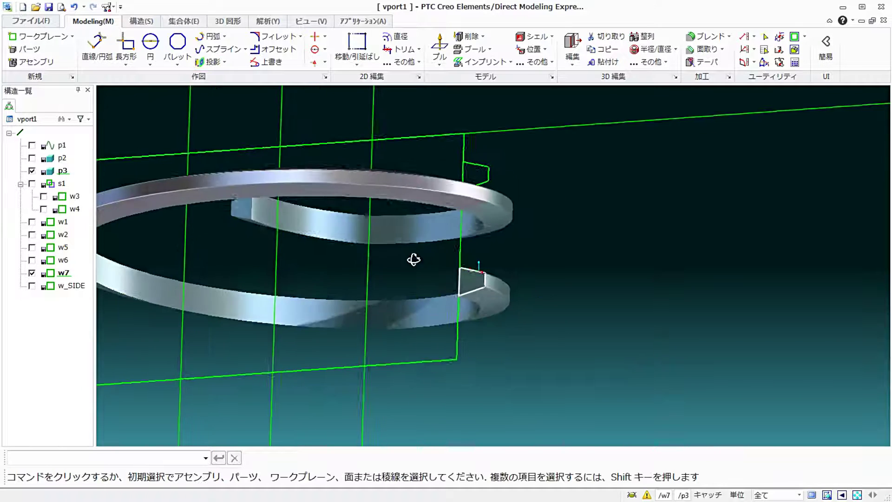
scroll(363, 300, "down", 5)
middle_click_drag(372, 258, 490, 130)
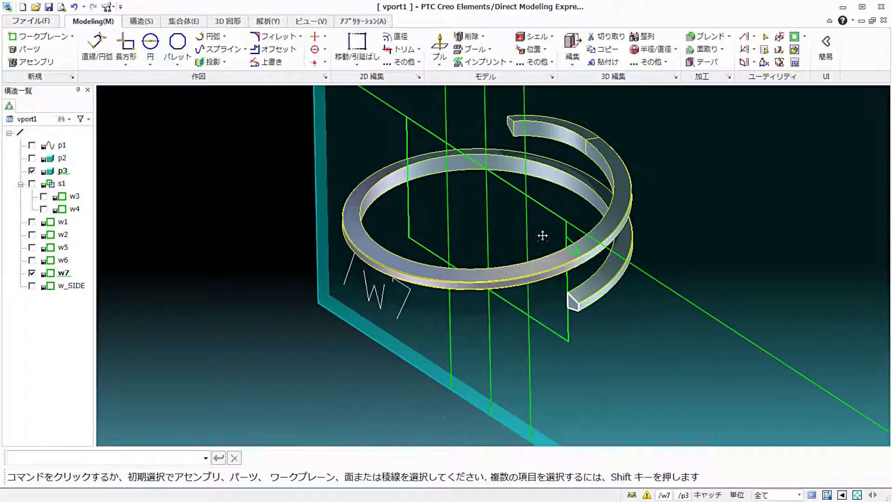
left_click(535, 61)
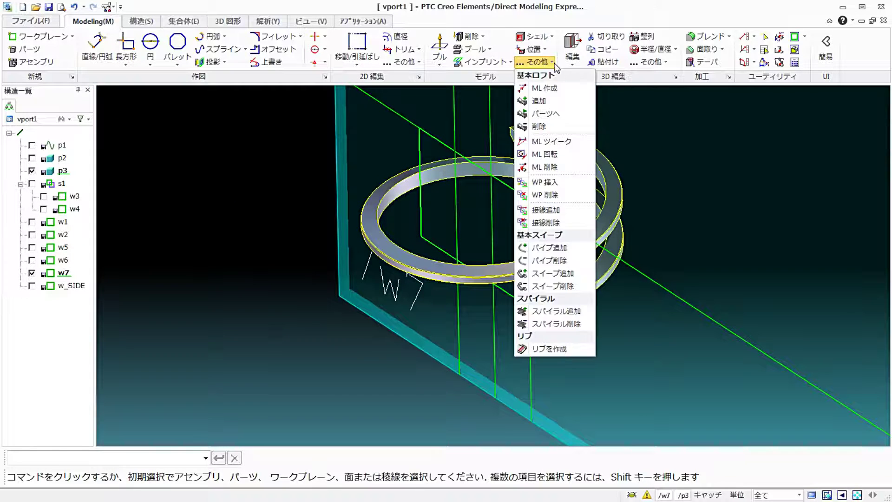
Add a left-handed spiral of pitch -6 and 0.2 turns to thread part p3
left_click(577, 310)
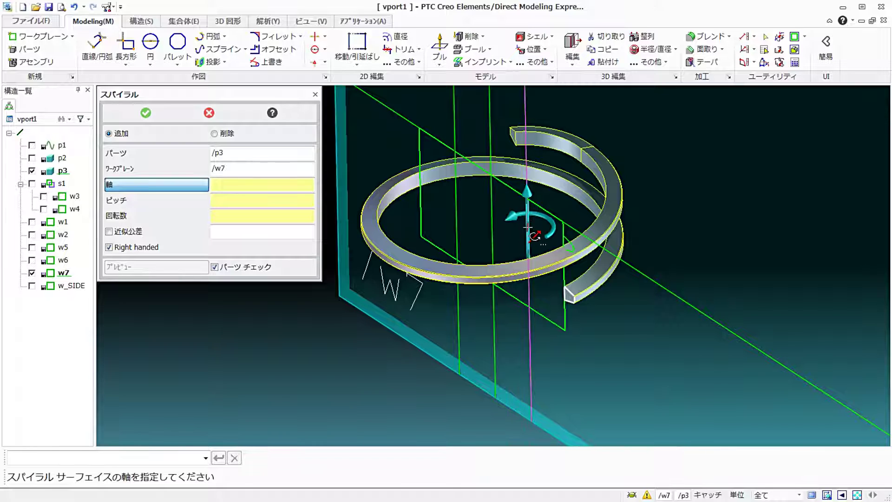
left_click(534, 236)
type("-6")
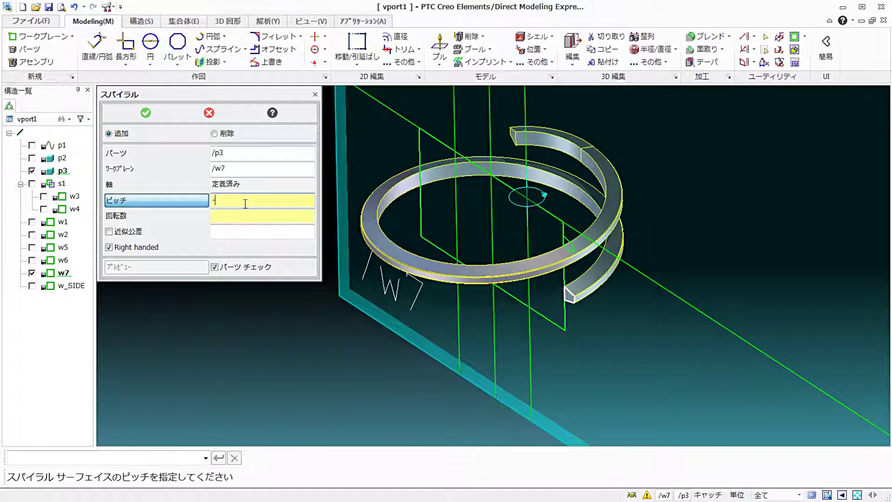
left_click(131, 216)
left_click(227, 211)
type("0")
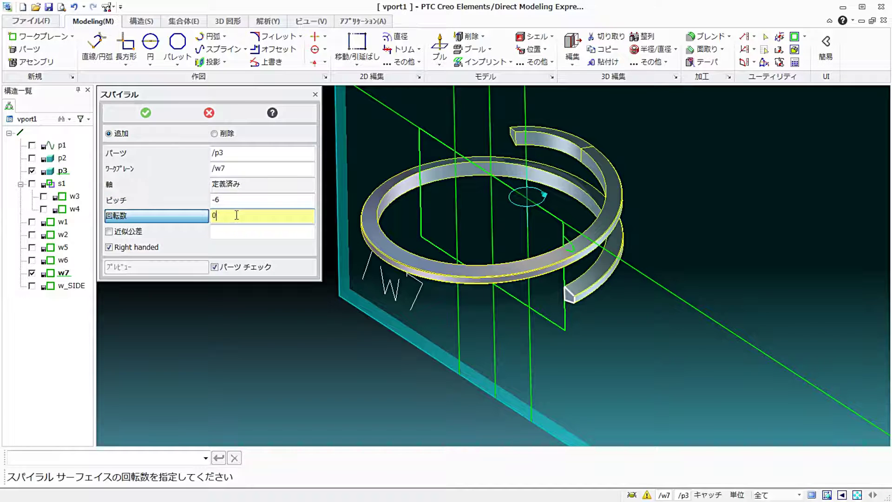
type(".2")
key("Return")
left_click(110, 247)
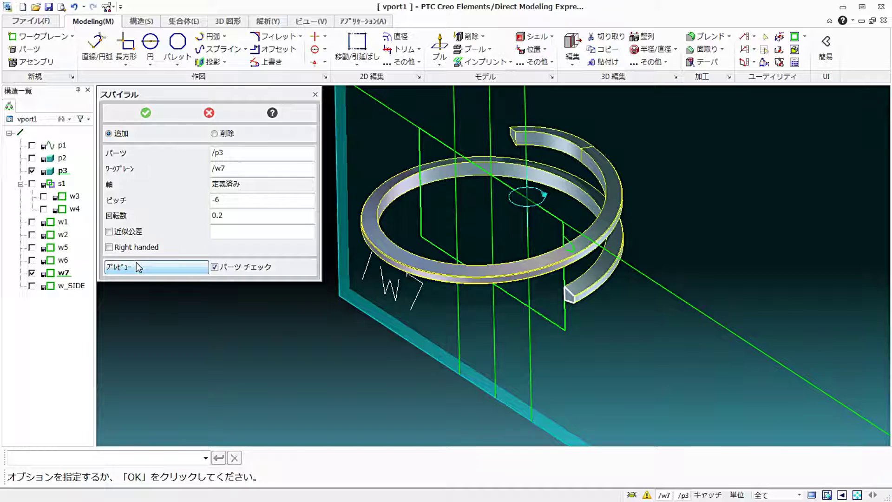
left_click(136, 262)
mouse_move(418, 260)
middle_mouse_down()
mouse_move(408, 262)
mouse_move(467, 251)
middle_mouse_up()
scroll(427, 247, "up", 2)
scroll(427, 247, "up", 3)
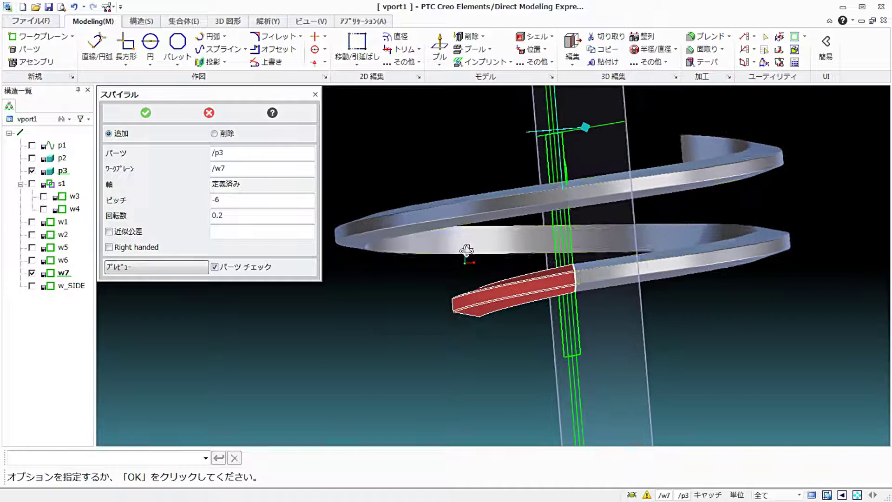
left_click(149, 113)
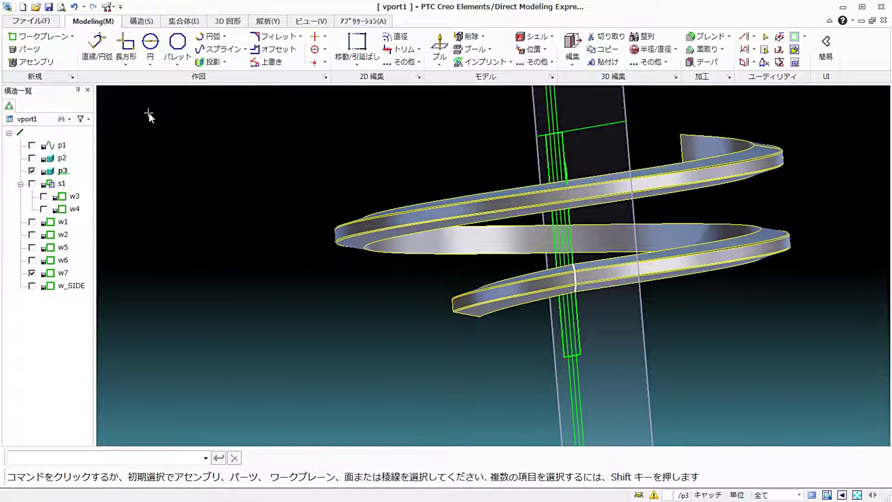
Show bottle p2, hide workplane w7, and look down at the thread around the neck
left_click(32, 159)
mouse_move(429, 226)
middle_mouse_down()
mouse_move(518, 225)
mouse_move(508, 243)
mouse_move(504, 235)
middle_mouse_up()
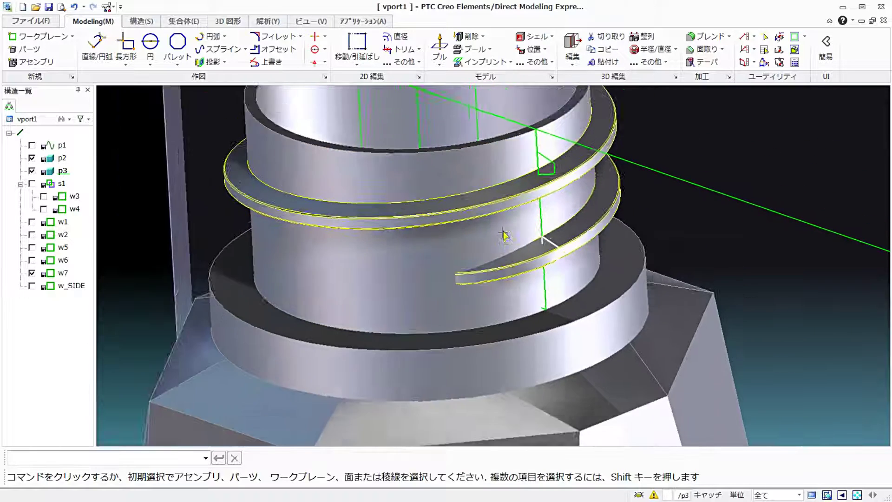
scroll(483, 247, "down", 2)
scroll(436, 270, "down", 2)
scroll(395, 293, "down", 2)
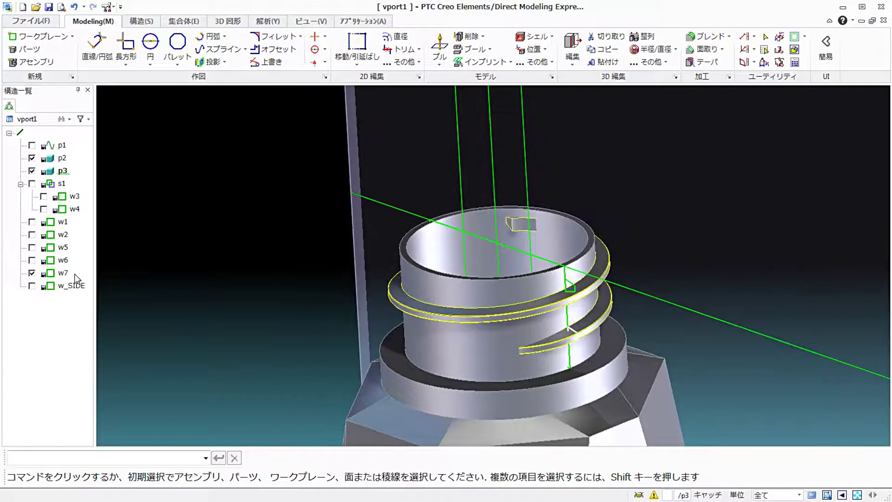
left_click(32, 274)
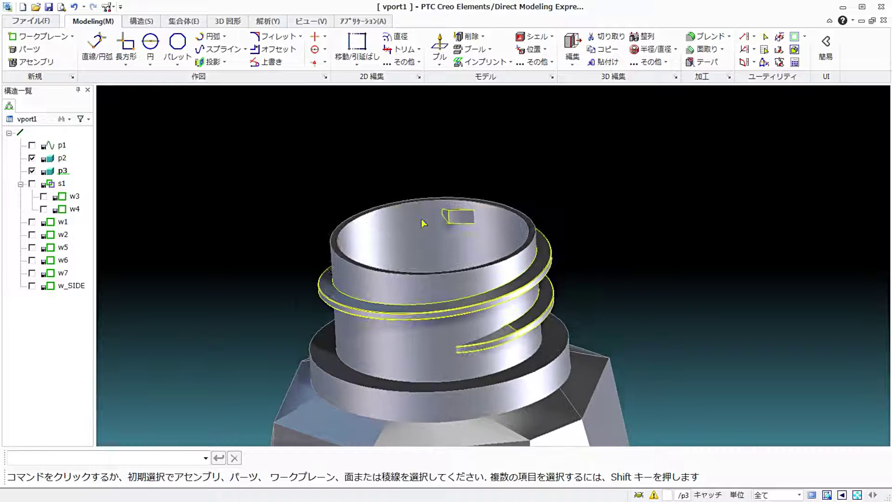
mouse_move(431, 226)
middle_mouse_down()
mouse_move(459, 265)
mouse_move(457, 205)
middle_mouse_up()
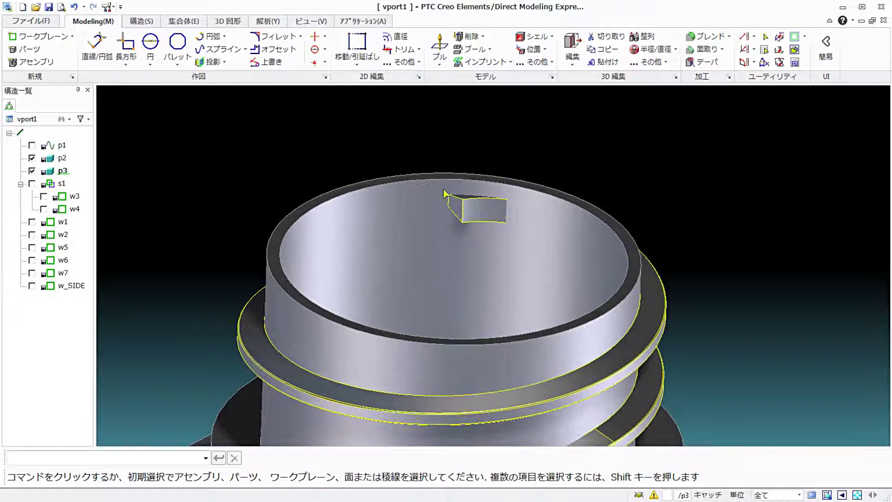
Cut thread part p3 using the neck's inner bore as a サーフェイス-type cutter
left_click(483, 36)
left_click(498, 76)
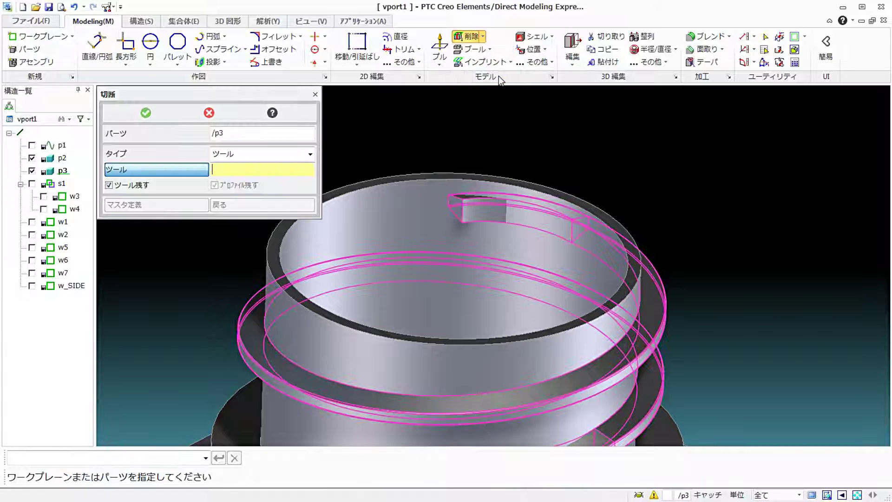
left_click(158, 153)
left_click(238, 154)
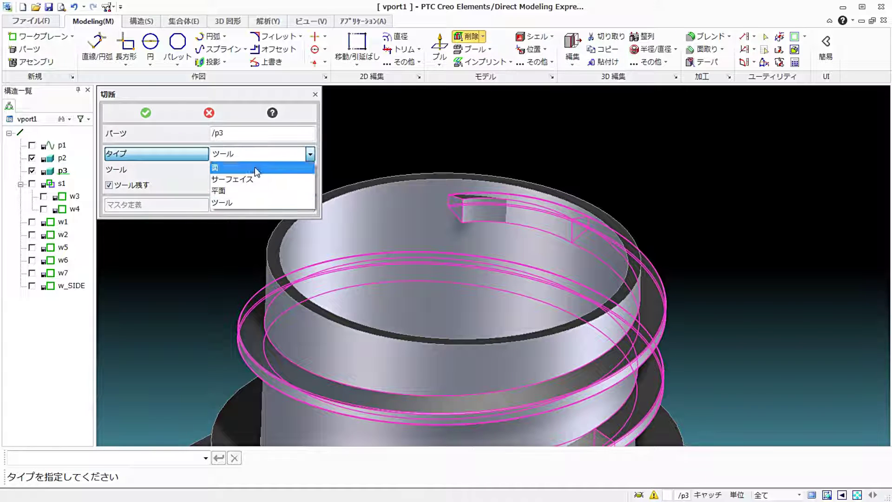
left_click(262, 179)
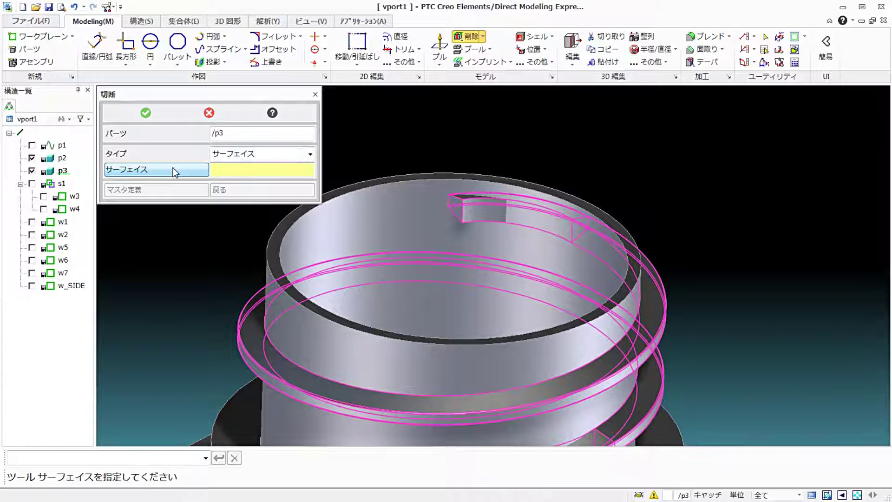
left_click(383, 209)
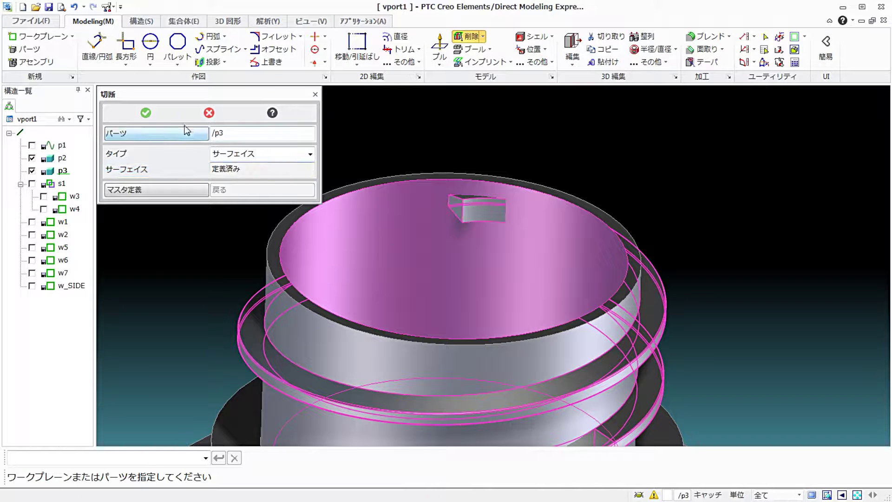
left_click(147, 112)
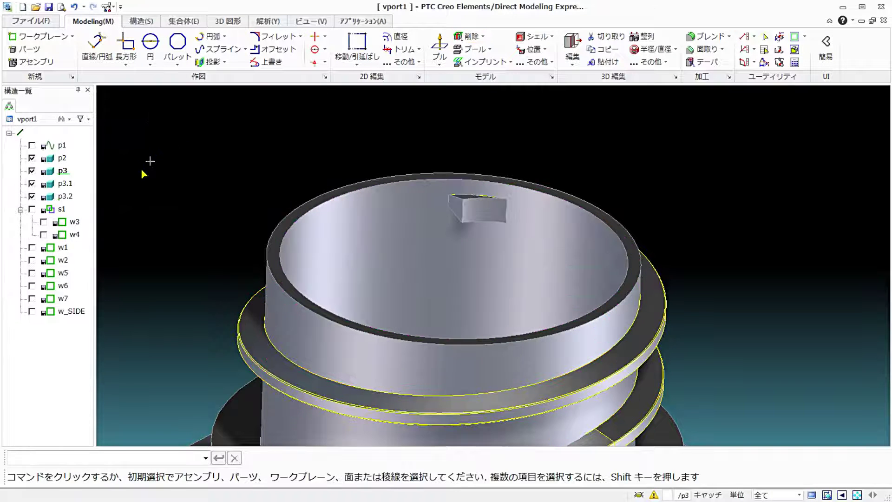
Hide part p3.2 and delete it from the structure tree
left_click(32, 196)
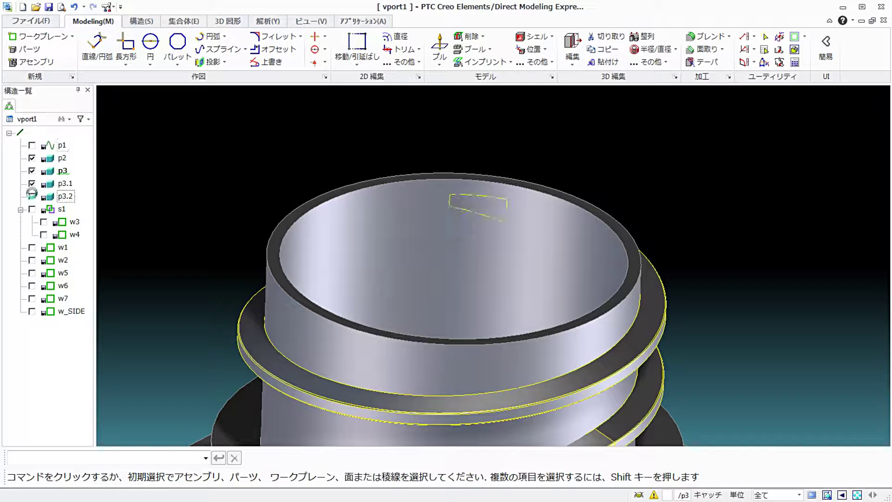
right_click(69, 199)
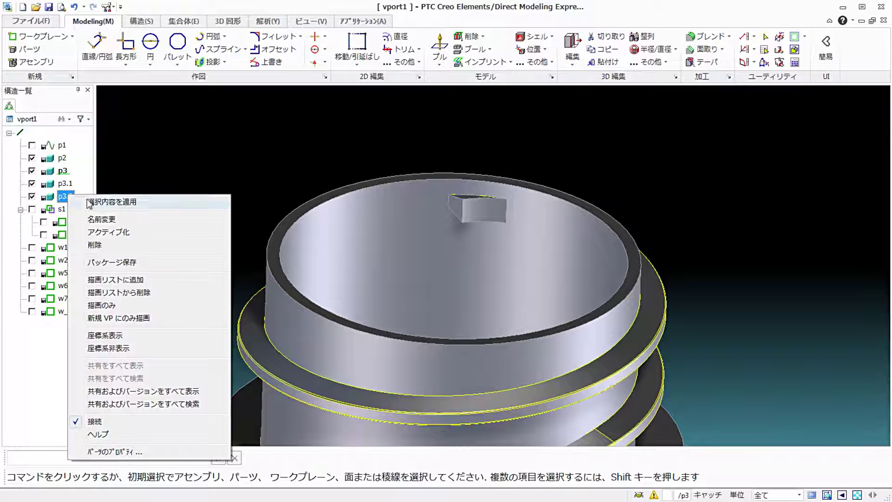
left_click(135, 242)
mouse_move(248, 278)
middle_mouse_down()
mouse_move(392, 253)
mouse_move(462, 271)
mouse_move(525, 270)
mouse_move(560, 291)
mouse_move(295, 272)
mouse_move(571, 347)
mouse_move(360, 266)
mouse_move(350, 274)
mouse_move(104, 248)
middle_mouse_up()
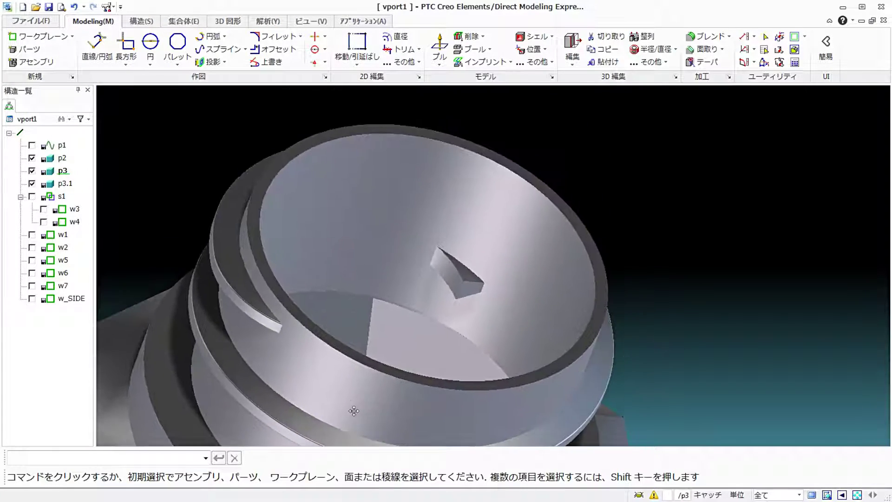
Delete the stray p3.1 part and view the neck from a top-down angle
left_click(32, 184)
right_click(58, 185)
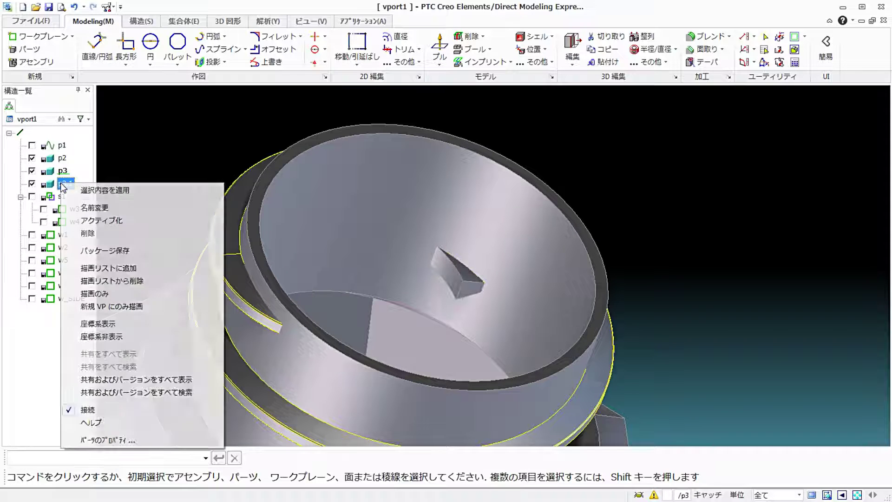
left_click(132, 234)
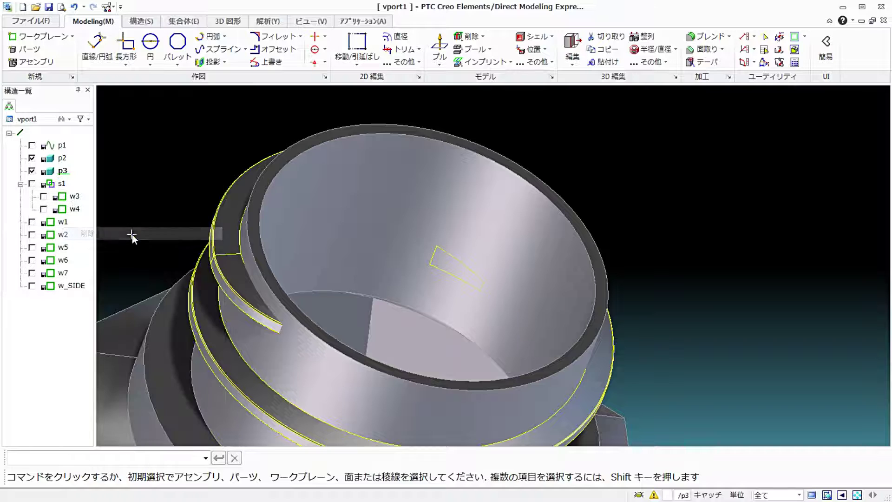
mouse_move(359, 243)
middle_mouse_down()
mouse_move(438, 190)
mouse_move(372, 143)
mouse_move(318, 123)
middle_mouse_up()
scroll(437, 189, "down", 5)
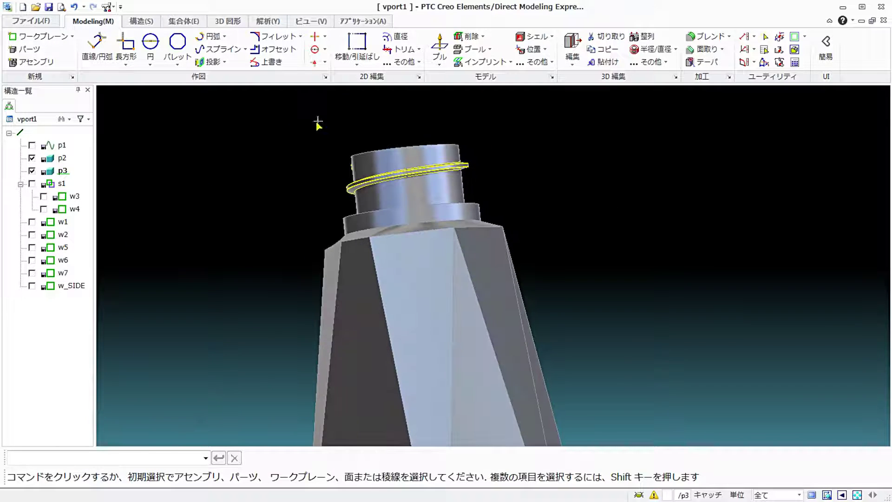
Show workplane w7, make it active, and view normal to it
left_click(31, 273)
mouse_move(255, 245)
middle_mouse_down()
mouse_move(554, 213)
mouse_move(260, 240)
middle_mouse_up()
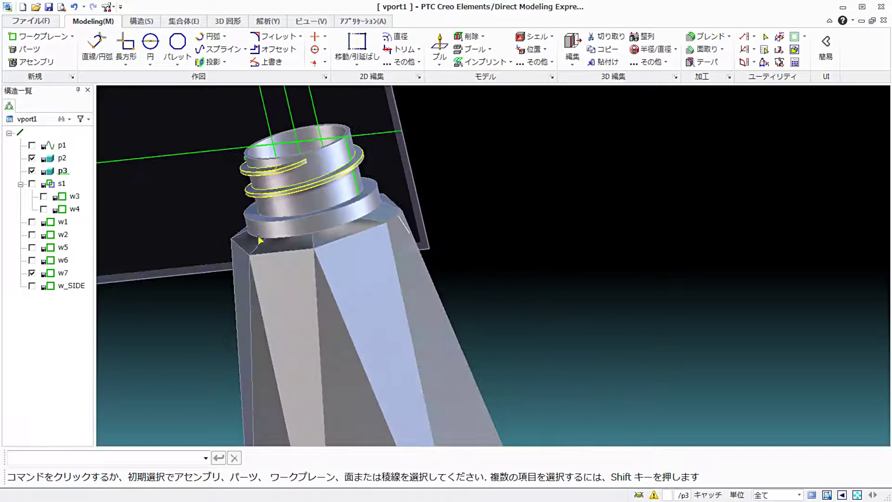
right_click(68, 275)
left_click(132, 308)
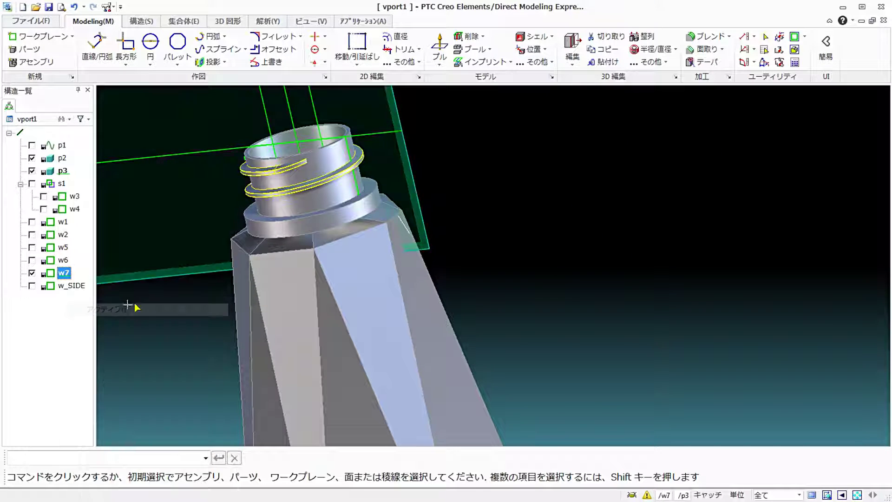
left_click(794, 36)
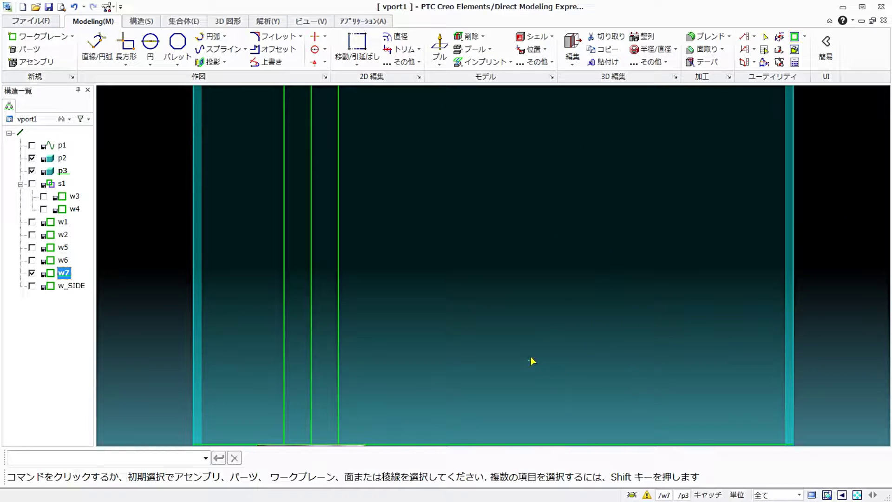
mouse_move(532, 361)
middle_mouse_down()
mouse_move(525, 308)
mouse_move(546, 291)
mouse_move(510, 284)
middle_mouse_up()
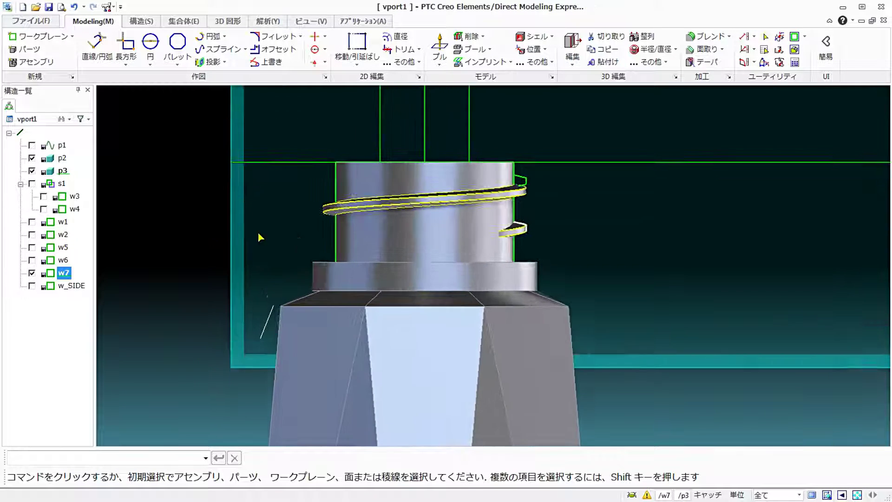
scroll(260, 237, "up", 1)
Hide bottle body p2 so only thread part p3 shows against w7
left_click(31, 159)
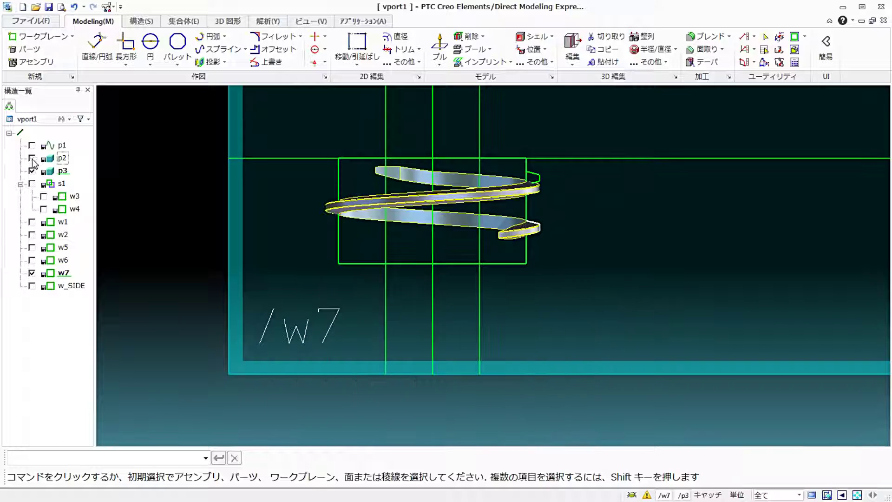
middle_click_drag(207, 231, 331, 267)
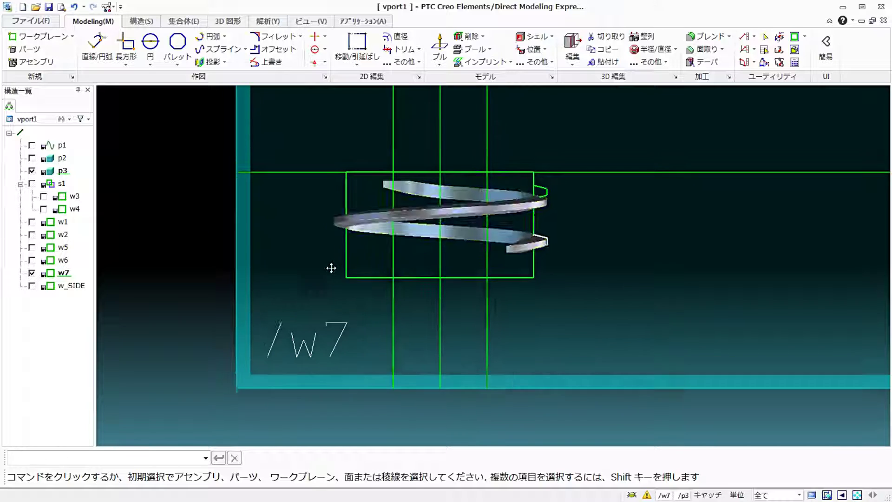
left_click(32, 172)
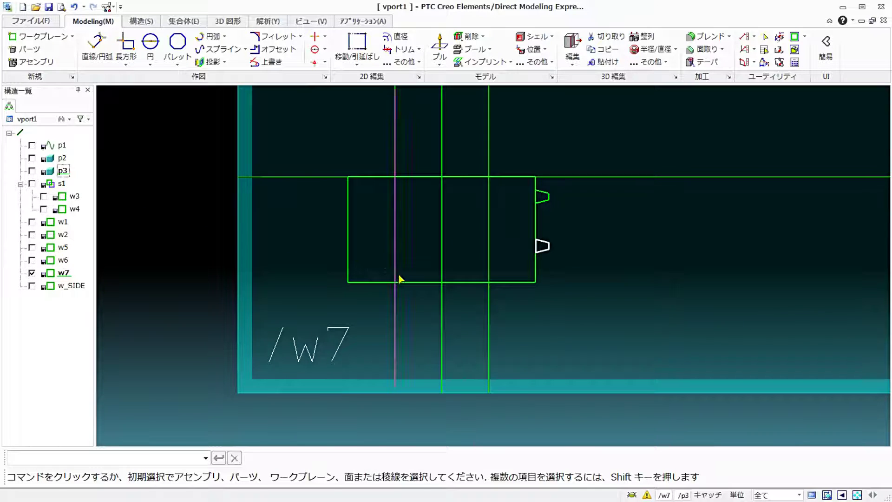
scroll(418, 242, "up", 4)
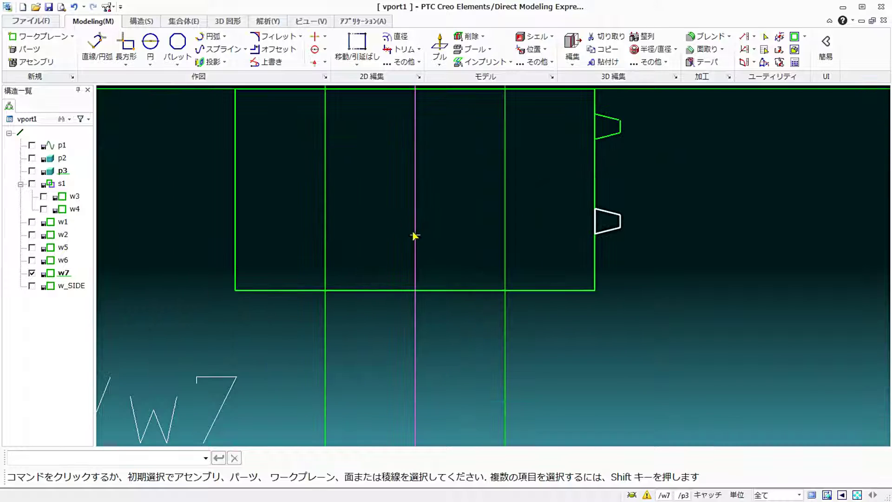
left_click(31, 172)
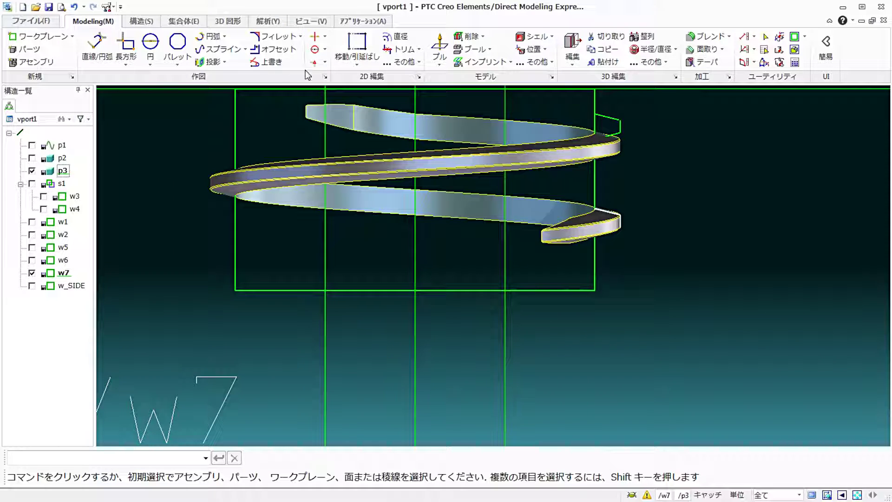
left_click(356, 65)
Move the thread profile on w7 1.6 units down to the helix's lower end
left_click(367, 91)
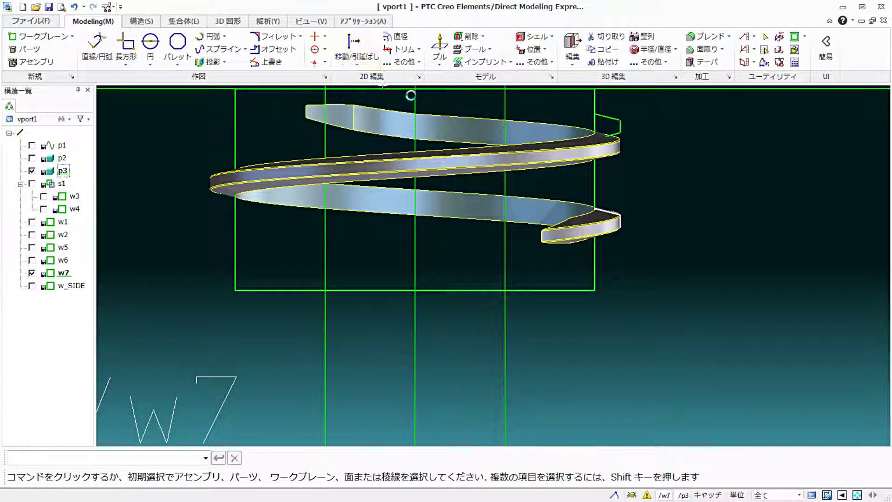
left_click(585, 198)
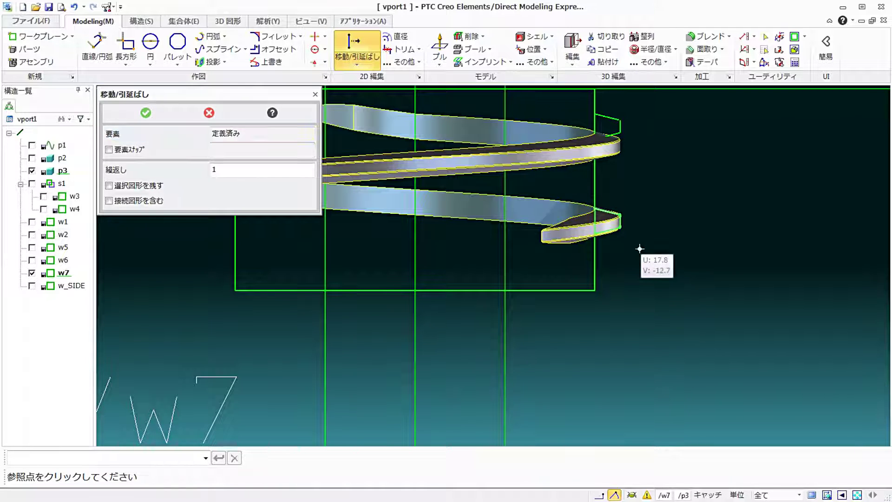
scroll(618, 278, "up", 2)
scroll(612, 290, "up", 2)
scroll(604, 288, "up", 2)
scroll(590, 282, "up", 2)
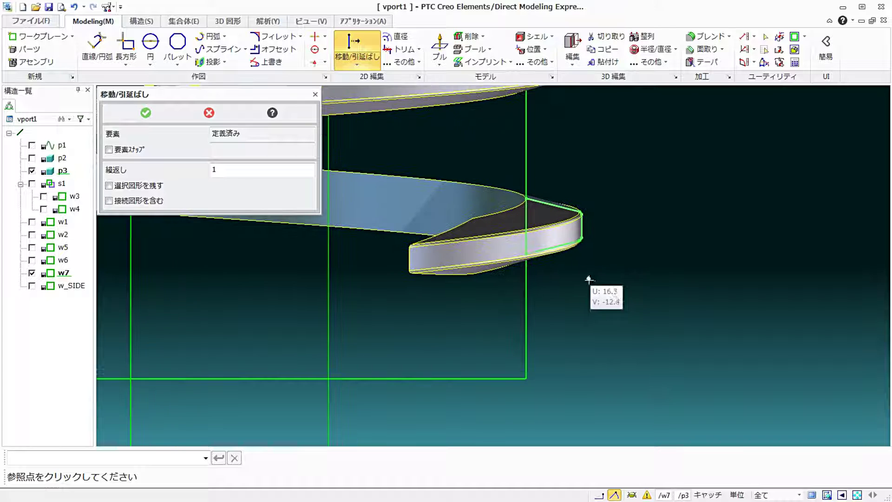
left_click(527, 199)
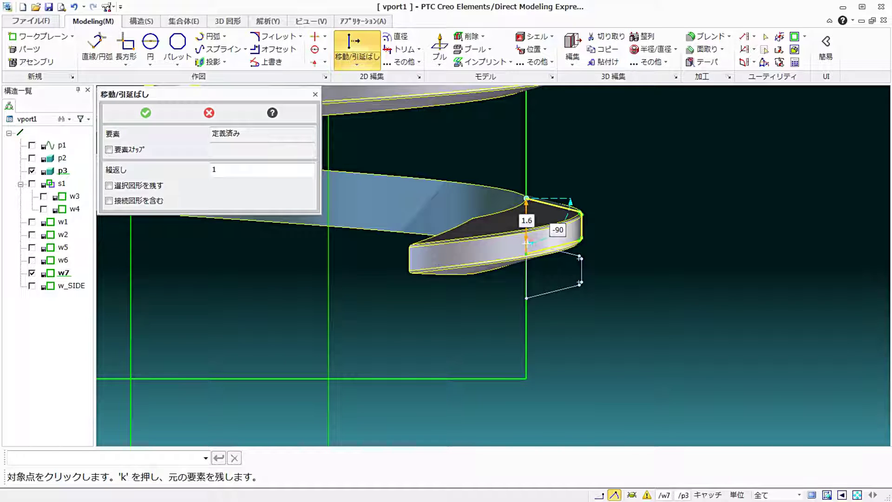
left_click(526, 242)
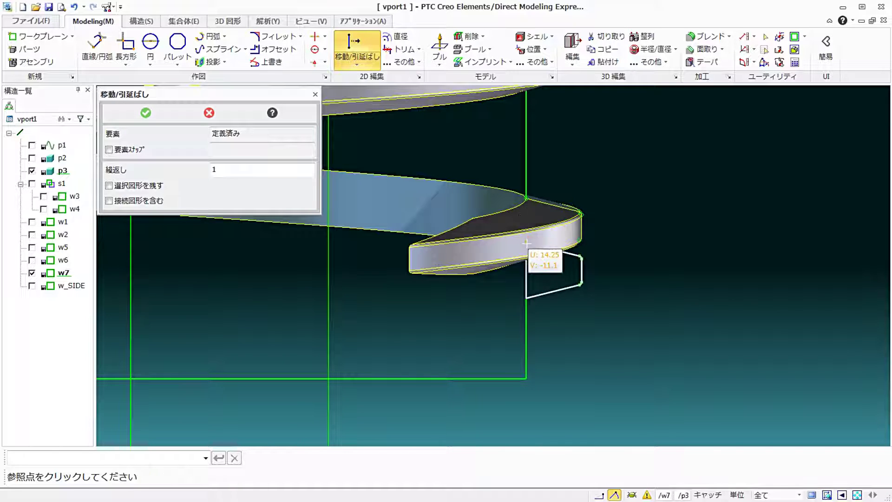
left_click(157, 114)
scroll(586, 230, "down", 5)
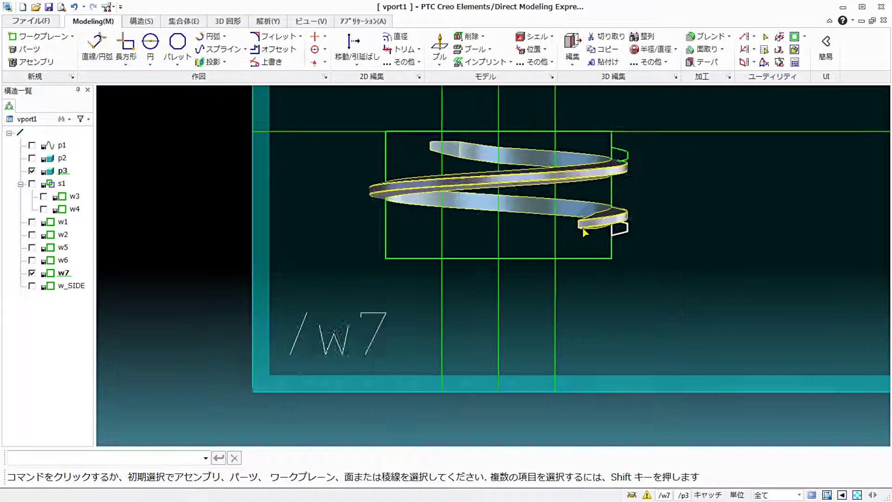
mouse_move(618, 247)
middle_mouse_down()
mouse_move(530, 235)
mouse_move(448, 309)
mouse_move(442, 279)
middle_mouse_up()
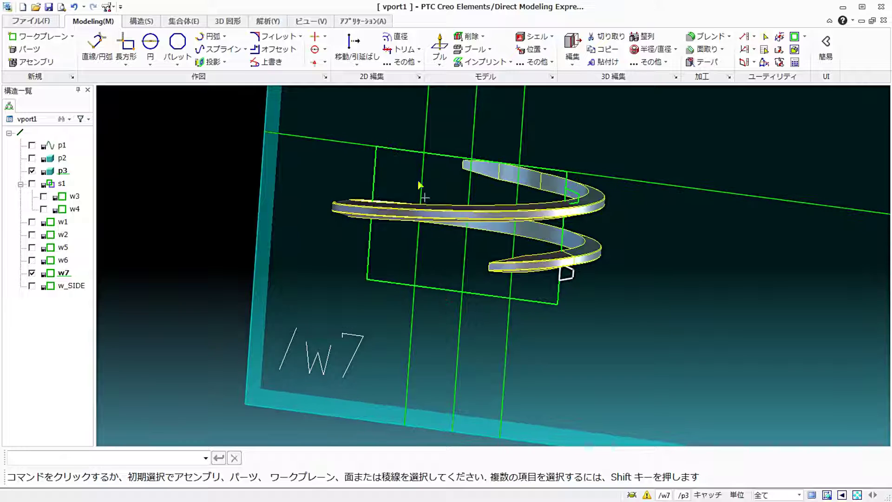
left_click(443, 71)
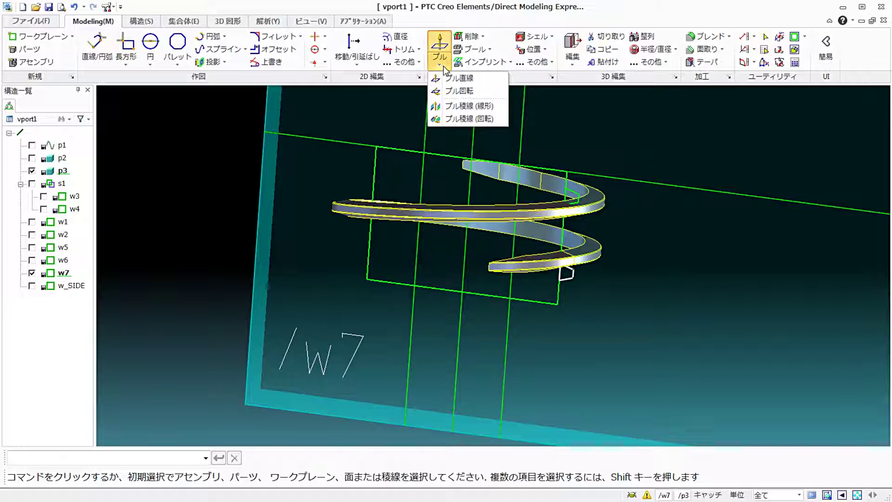
Revolve the w7 thread profile 360° around the neck's vertical centre line into new part p4
left_click(500, 94)
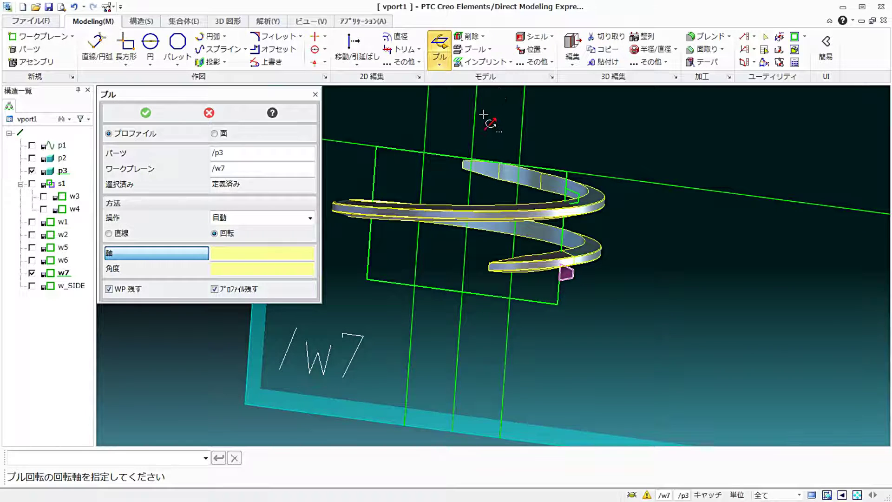
middle_click_drag(484, 117, 508, 167, "ctrl")
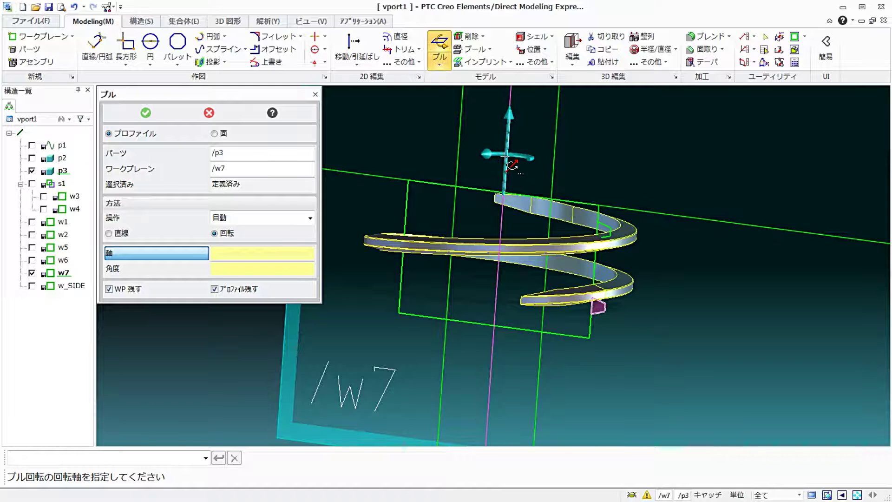
left_click(512, 165)
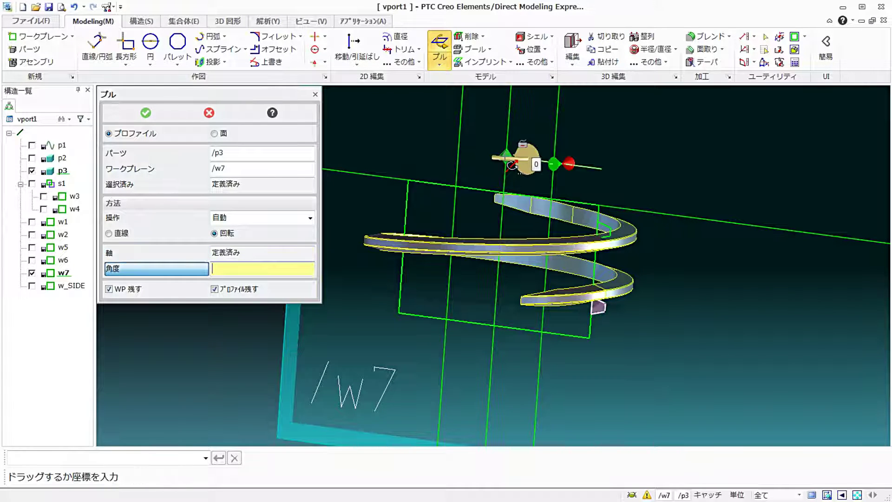
left_click(222, 153)
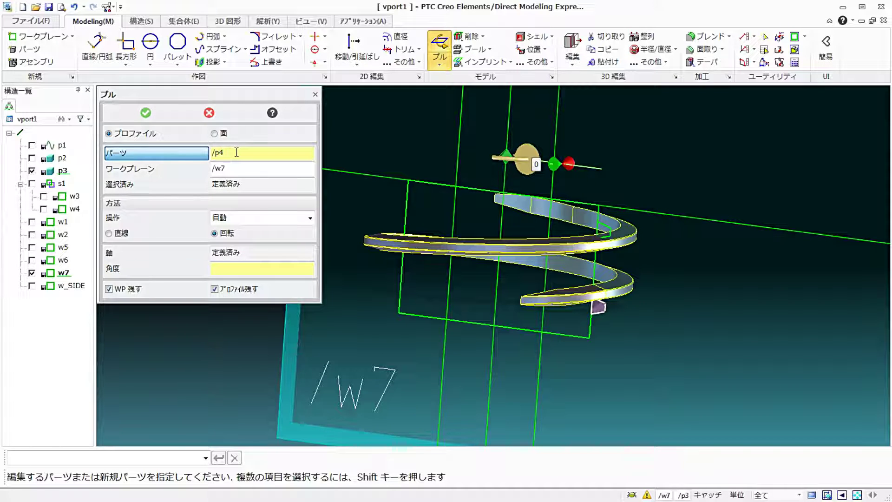
key("Return")
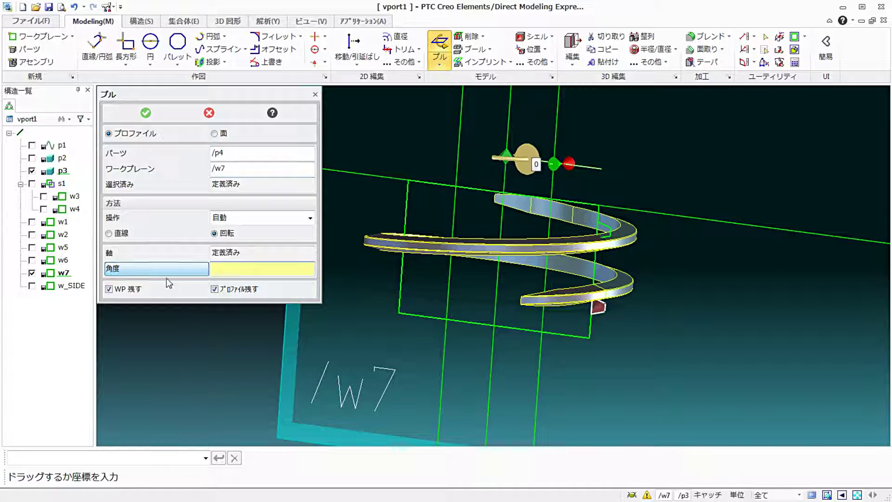
left_click(223, 269)
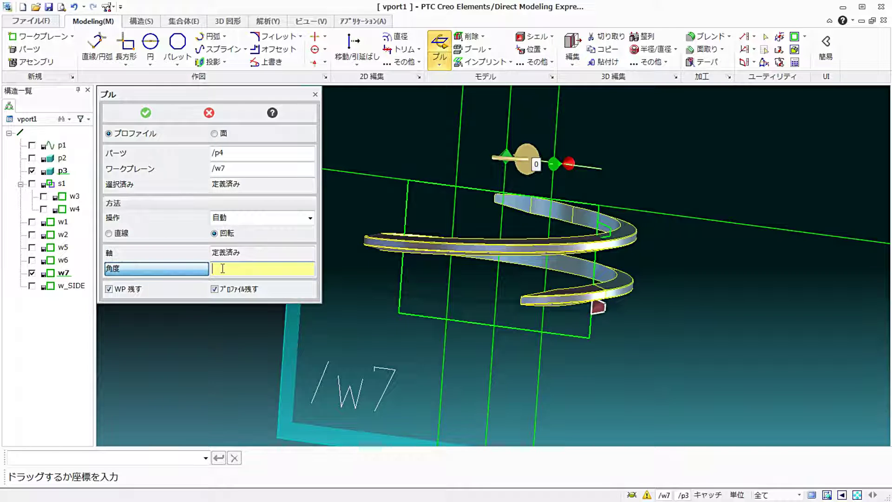
type("360")
key("Return")
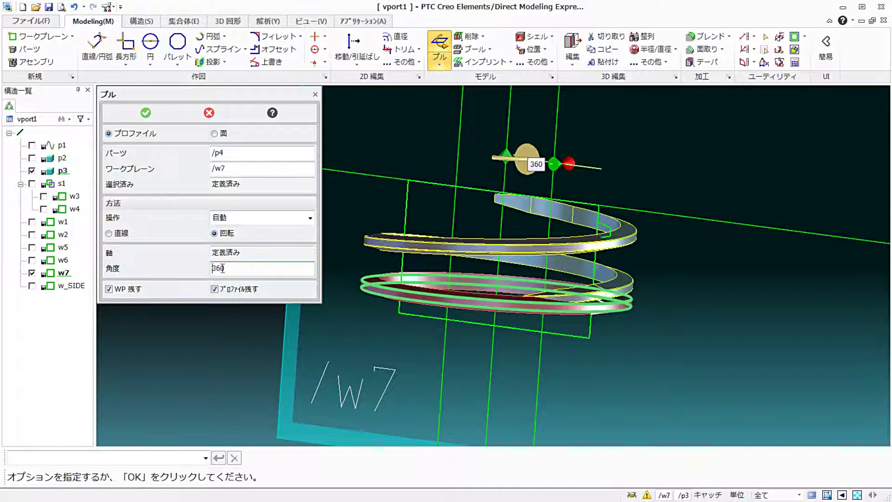
middle_click_drag(474, 314, 476, 302)
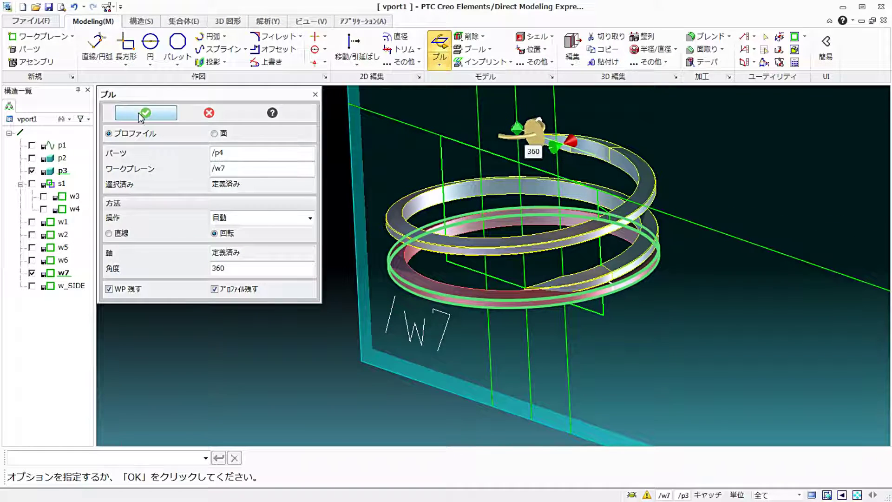
left_click(146, 113)
mouse_move(302, 205)
middle_mouse_down()
mouse_move(411, 190)
mouse_move(213, 217)
middle_mouse_up()
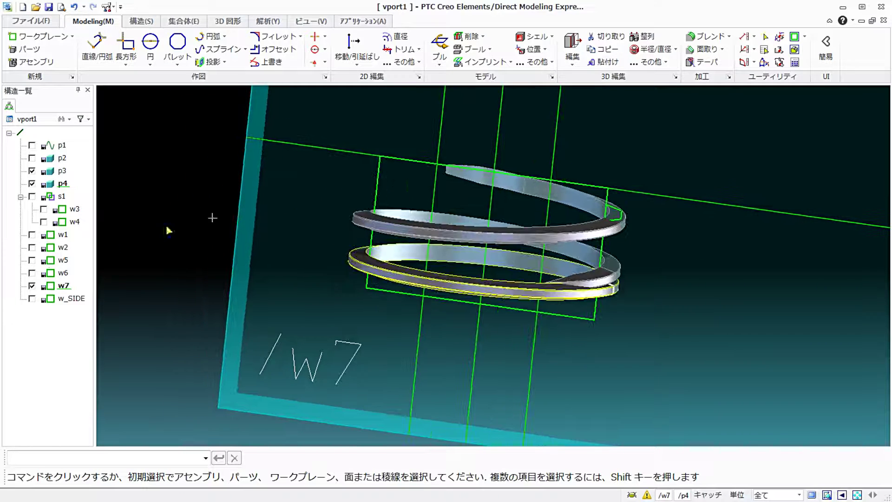
Hide workplane w7, show bottle body p2, and view the ring and thread on the neck
left_click(32, 286)
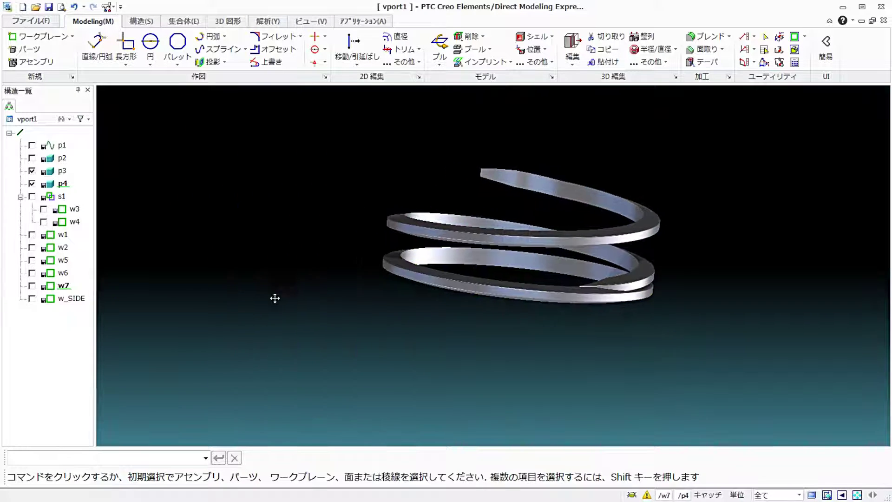
left_click(31, 170)
left_click(31, 158)
mouse_move(393, 269)
middle_mouse_down()
mouse_move(442, 247)
mouse_move(503, 247)
mouse_move(511, 238)
mouse_move(439, 263)
mouse_move(348, 251)
mouse_move(302, 260)
mouse_move(297, 275)
middle_mouse_up()
scroll(297, 275, "up", 2)
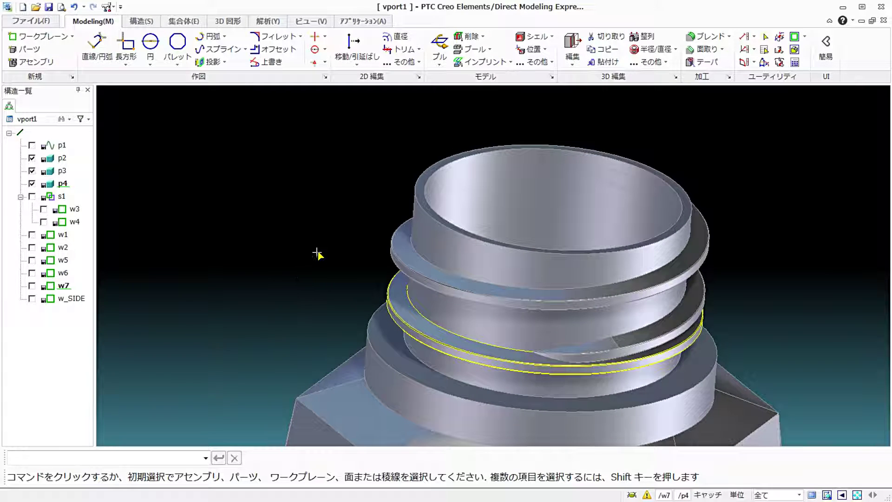
scroll(325, 232, "down", 2)
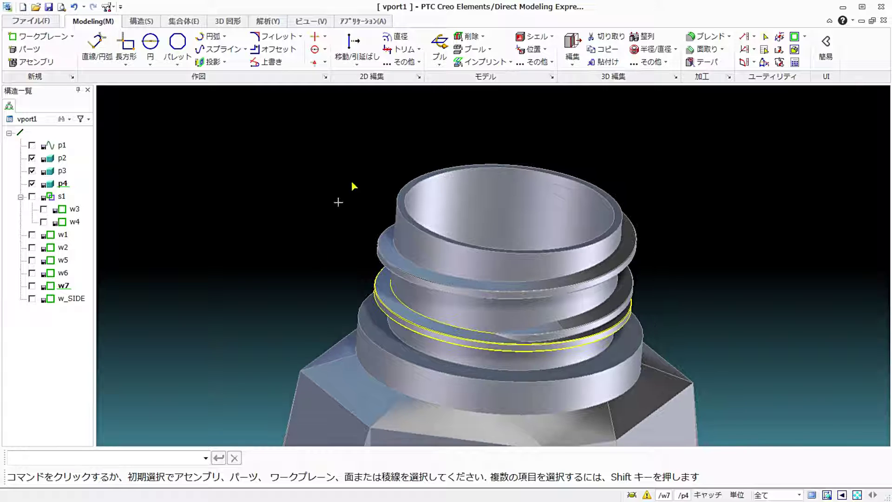
Start a Boolean union (和) with bottle body p2 as the ブランク part
left_click(490, 50)
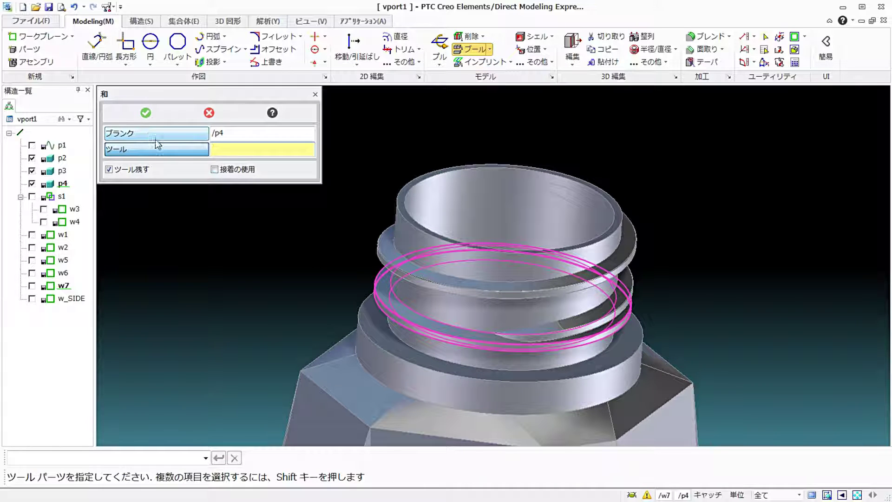
left_click(150, 137)
left_click(309, 399)
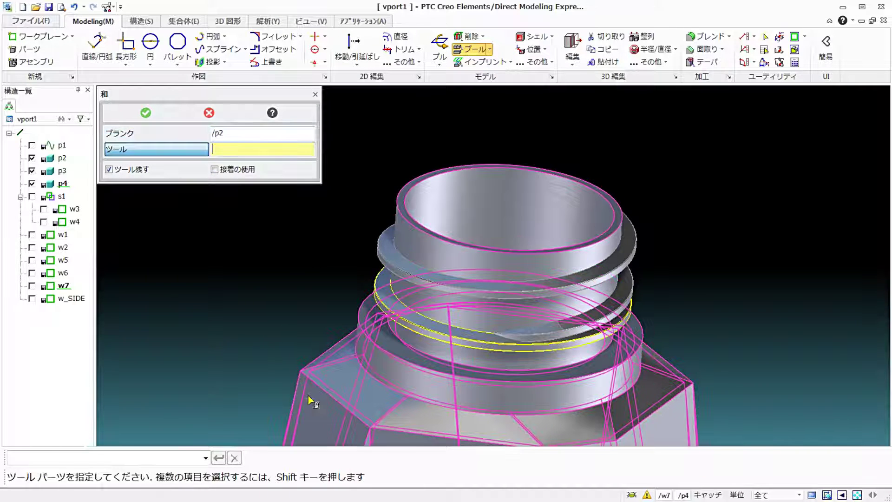
scroll(318, 251, "up", 2)
scroll(358, 209, "up", 2)
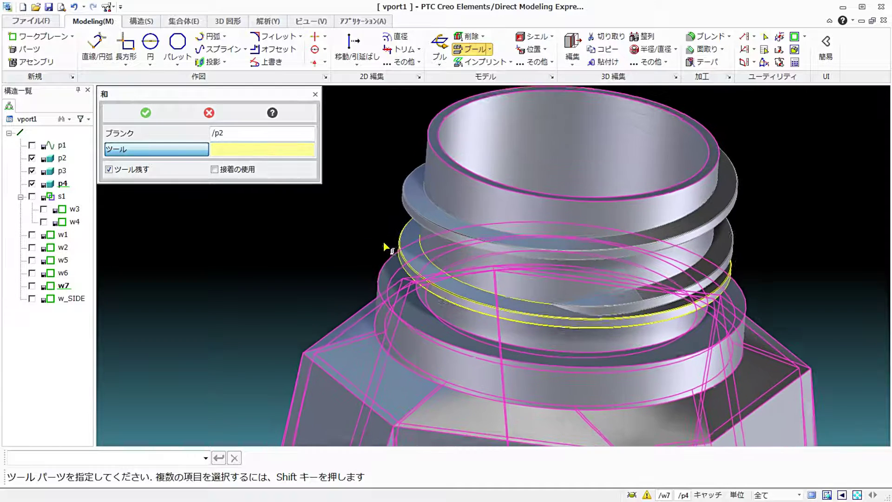
scroll(389, 249, "up", 1)
Add thread parts p3 and p4 as ツール, turn off ツール残す, and apply the union
left_click(191, 154)
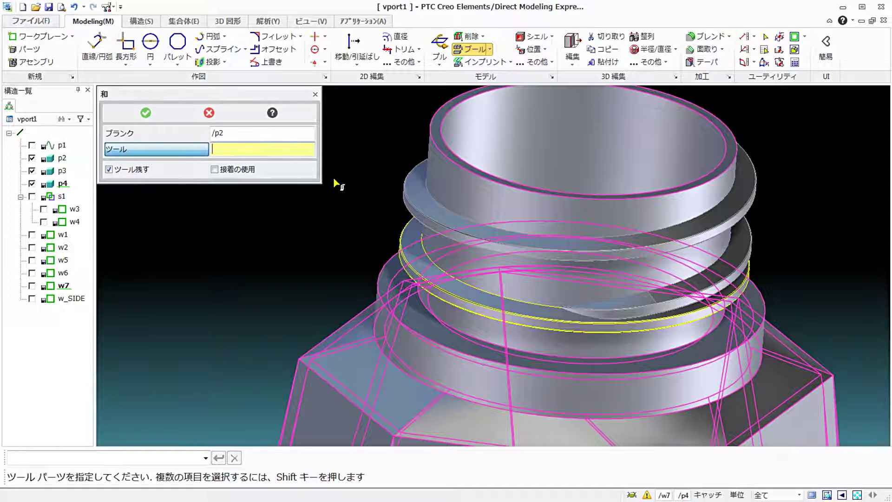
left_click(412, 200)
mouse_move(422, 214)
middle_mouse_down()
mouse_move(493, 240)
mouse_move(400, 260)
middle_mouse_up()
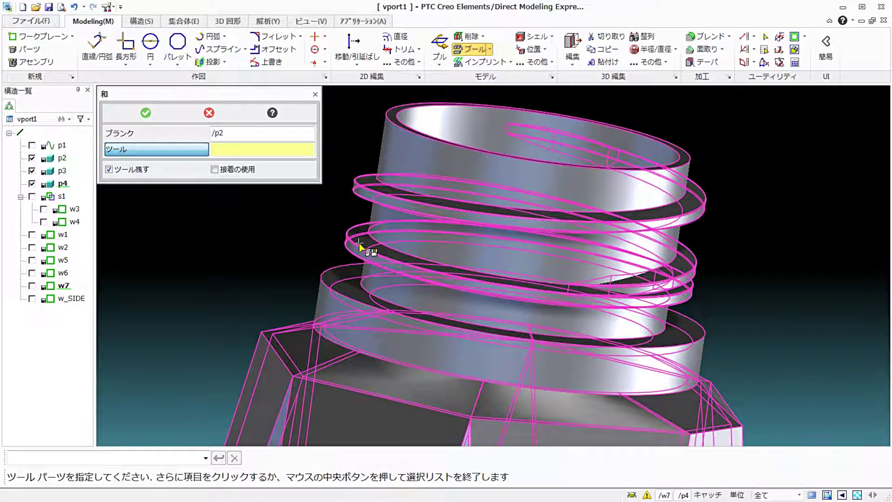
middle_click(253, 247)
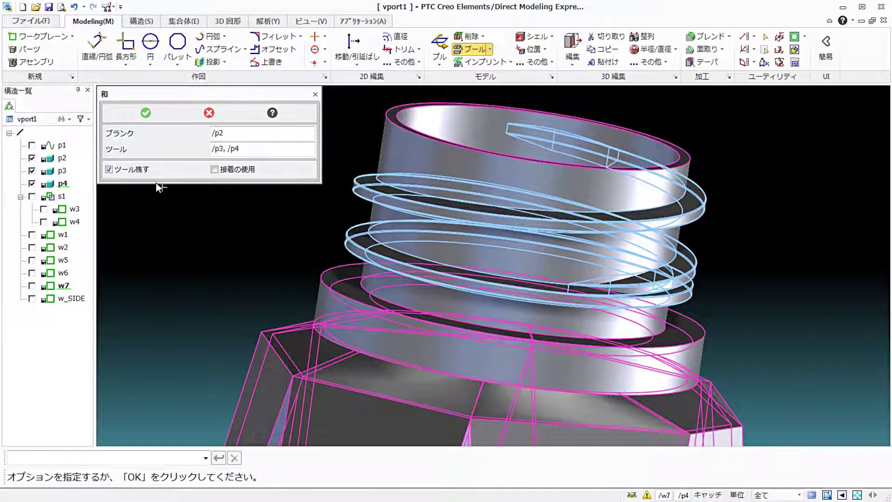
left_click(109, 169)
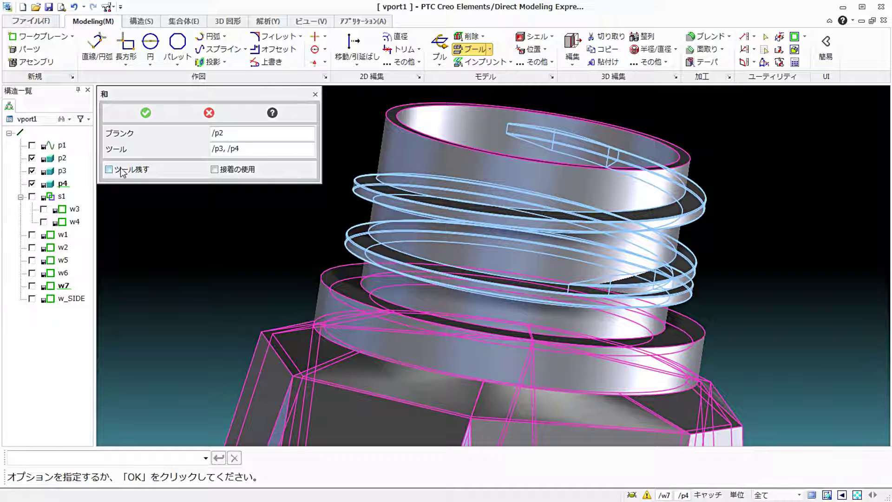
left_click(149, 116)
scroll(293, 185, "down", 2)
Reorient to a standard view, fit the whole bottle, and bring up the ビュー ribbon tab
scroll(294, 188, "down", 2)
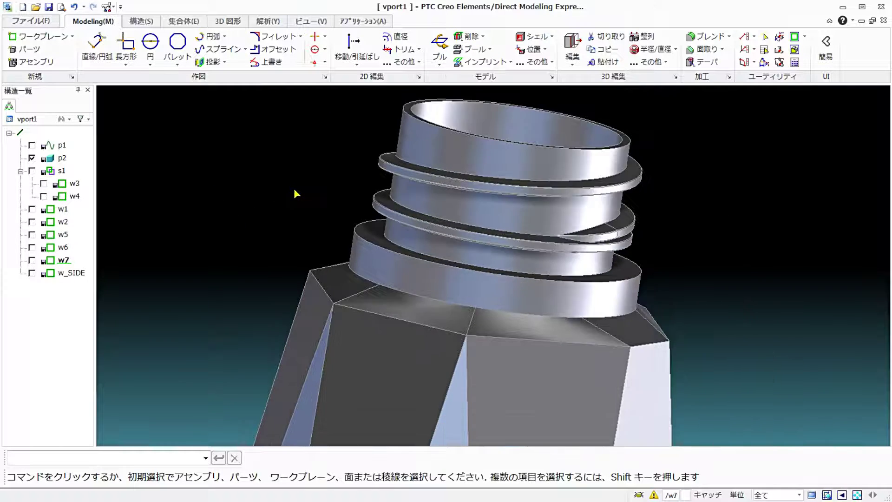
scroll(294, 189, "down", 2)
left_click(804, 36)
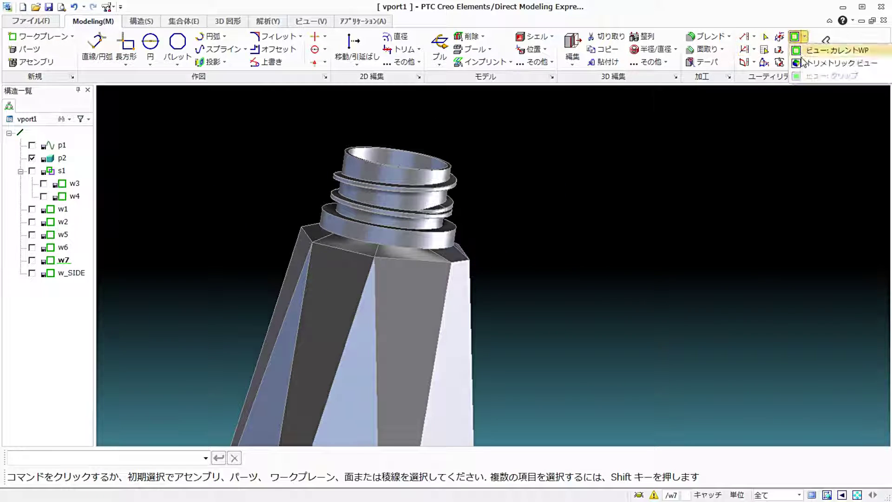
left_click(825, 47)
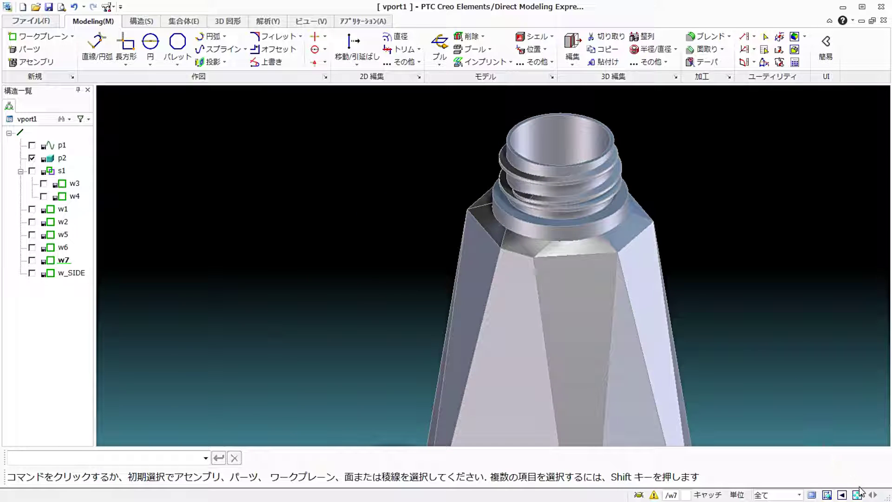
left_click(858, 493)
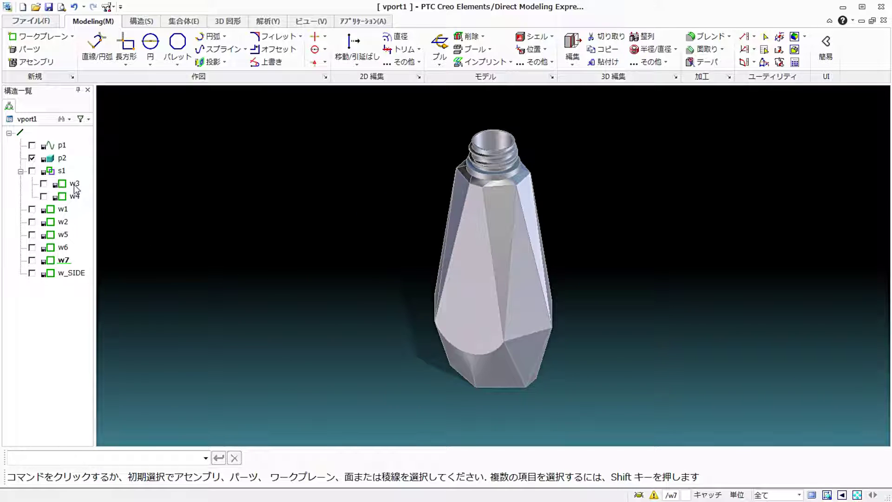
left_click(32, 159)
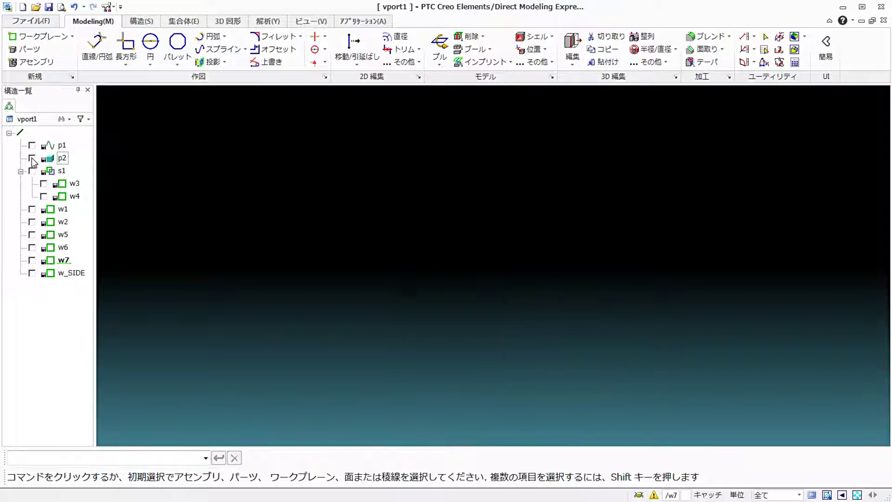
left_click(305, 21)
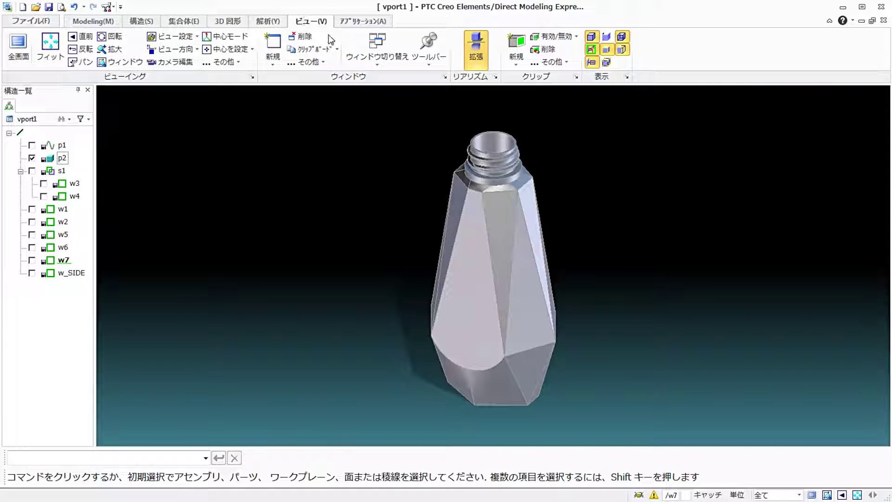
Hide model edges, set the 拡張リアリズム floor type to 格子模様, and tilt the view across it
left_click(609, 51)
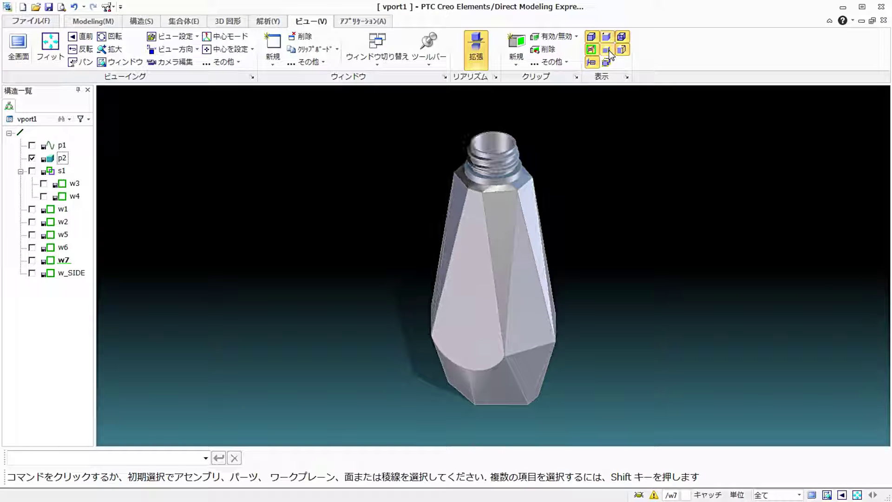
left_click(495, 77)
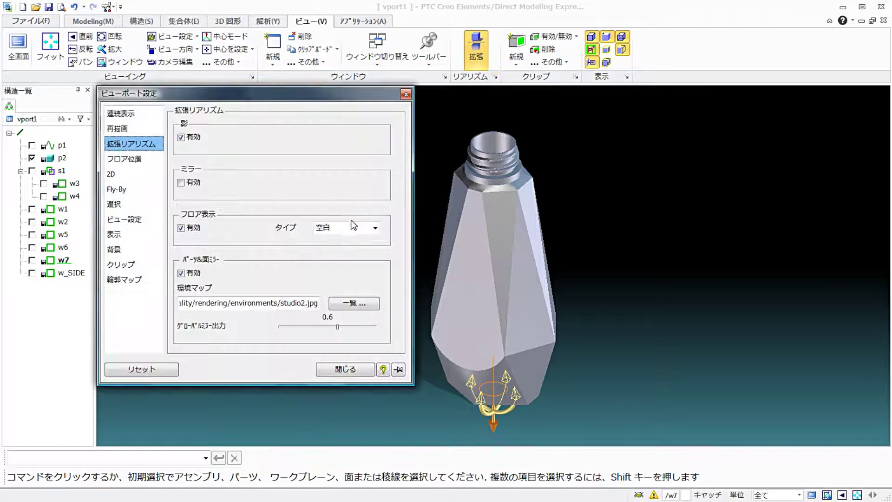
left_click(353, 227)
left_click(353, 247)
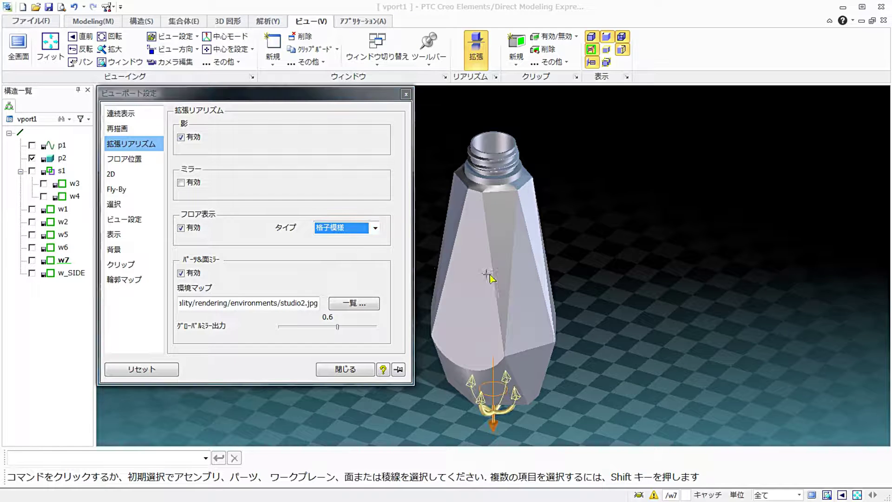
mouse_move(489, 277)
middle_mouse_down()
mouse_move(654, 281)
mouse_move(417, 127)
middle_mouse_up()
left_click(406, 95)
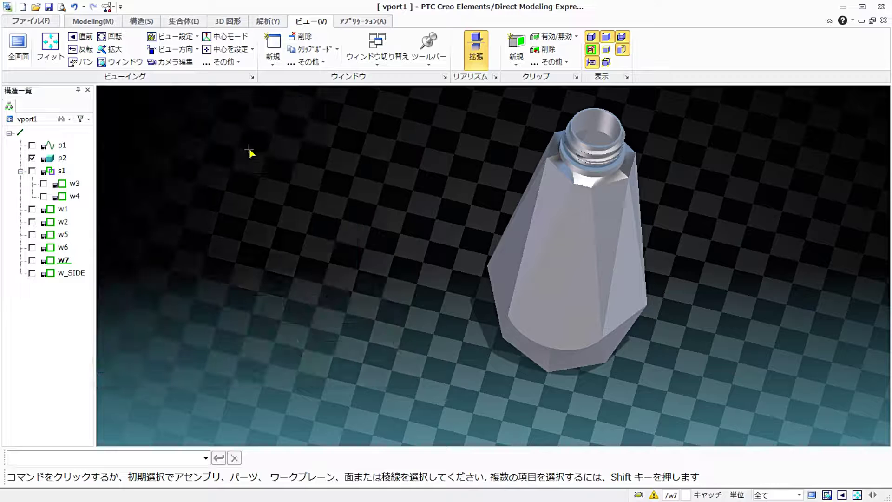
right_click(249, 149)
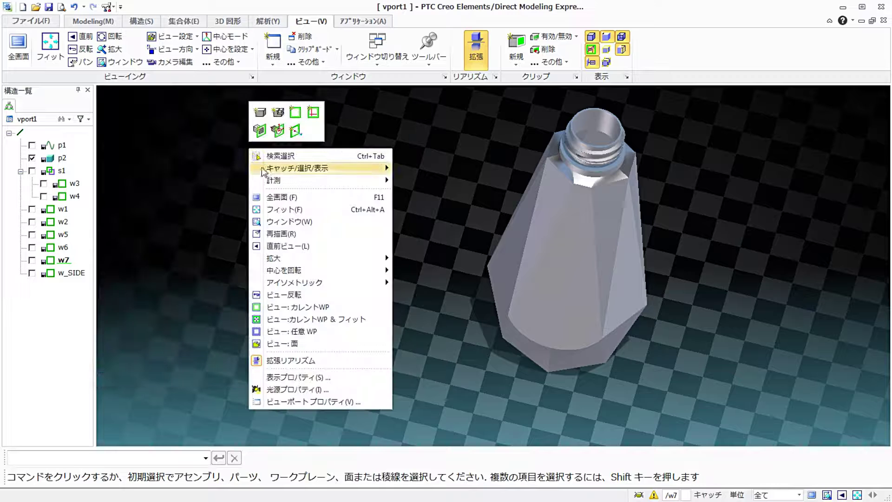
Switch the viewport to パース perspective projection and orbit and zoom toward a side view
left_click(307, 403)
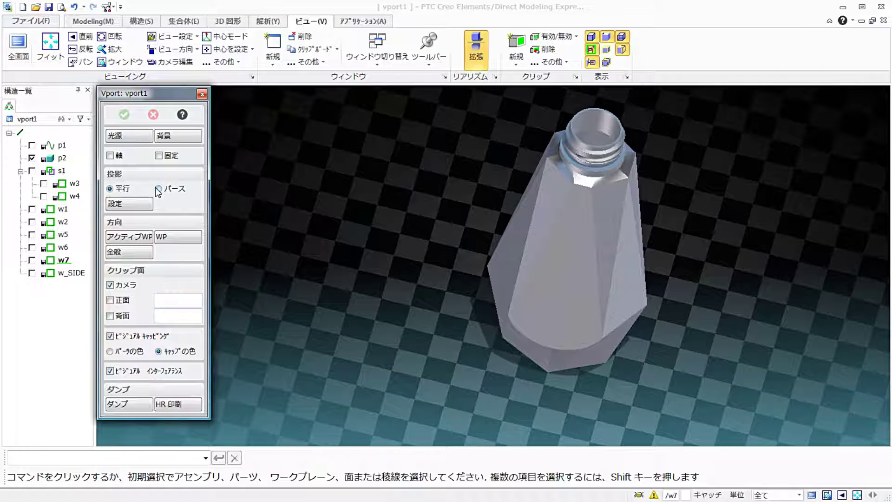
left_click(158, 188)
mouse_move(229, 215)
middle_mouse_down()
mouse_move(383, 298)
mouse_move(392, 252)
mouse_move(339, 285)
mouse_move(478, 295)
mouse_move(446, 259)
mouse_move(396, 292)
mouse_move(527, 264)
mouse_move(459, 356)
mouse_move(482, 352)
mouse_move(514, 320)
middle_mouse_up()
scroll(460, 356, "up", 2)
scroll(459, 356, "up", 2)
scroll(467, 347, "up", 2)
scroll(513, 321, "up", 1)
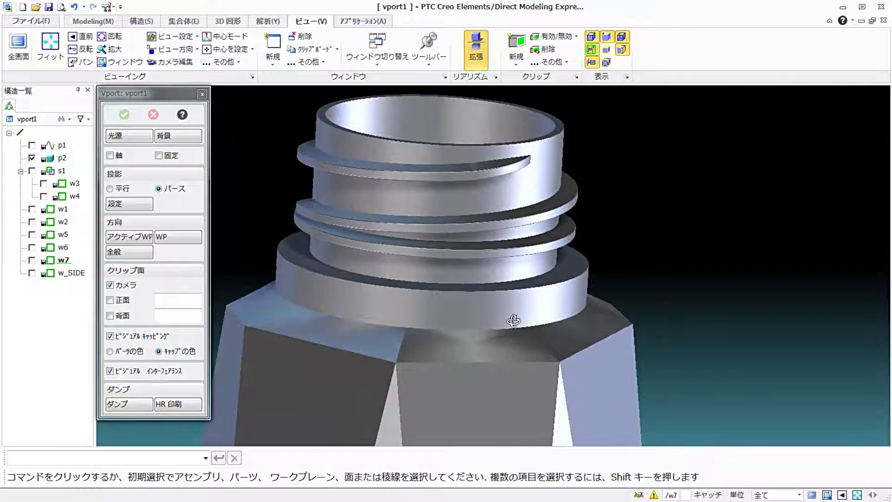
scroll(592, 301, "down", 2)
scroll(592, 301, "down", 2)
scroll(592, 301, "down", 2)
scroll(592, 301, "down", 1)
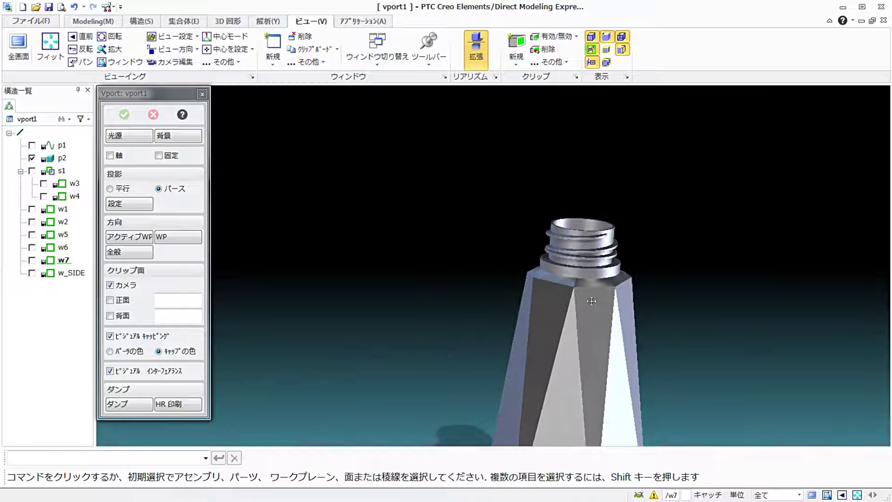
scroll(592, 302, "down", 3)
scroll(550, 245, "down", 2)
Stand the bottle upright, set an oblique ビュー方向, and close the viewport properties
mouse_move(549, 245)
middle_mouse_down()
mouse_move(564, 277)
mouse_move(356, 125)
middle_mouse_up()
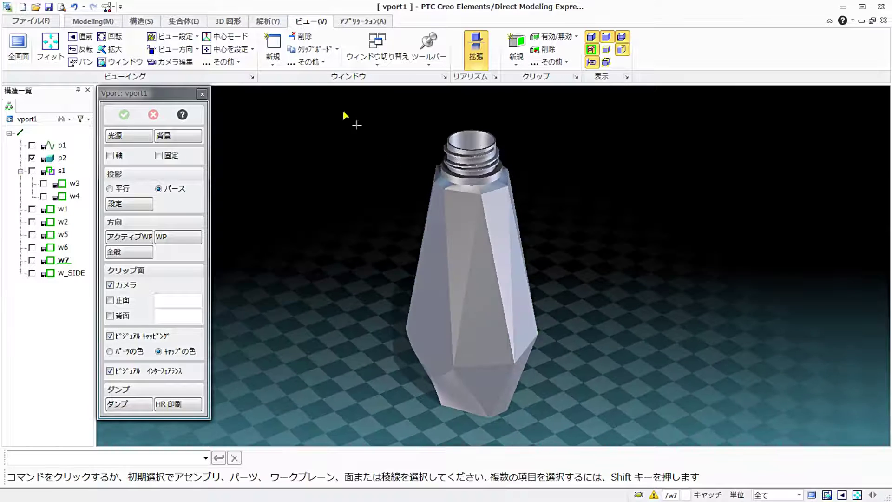
left_click(194, 49)
left_click(185, 63)
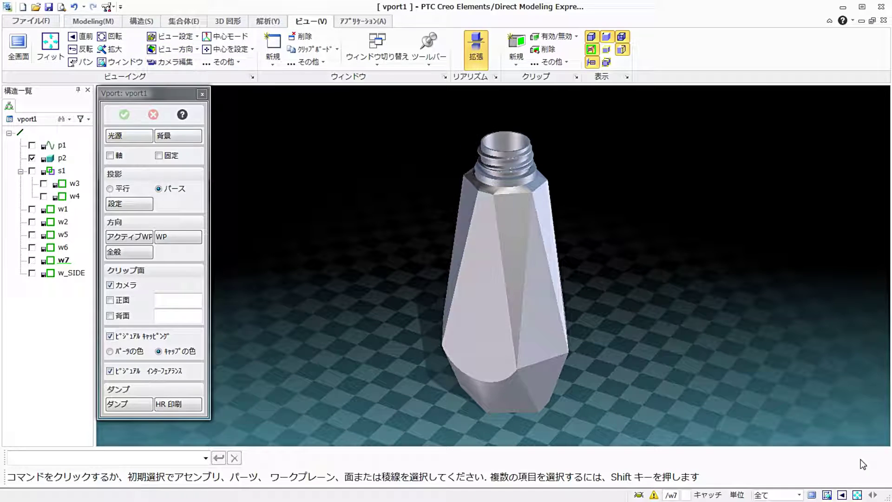
left_click(858, 493)
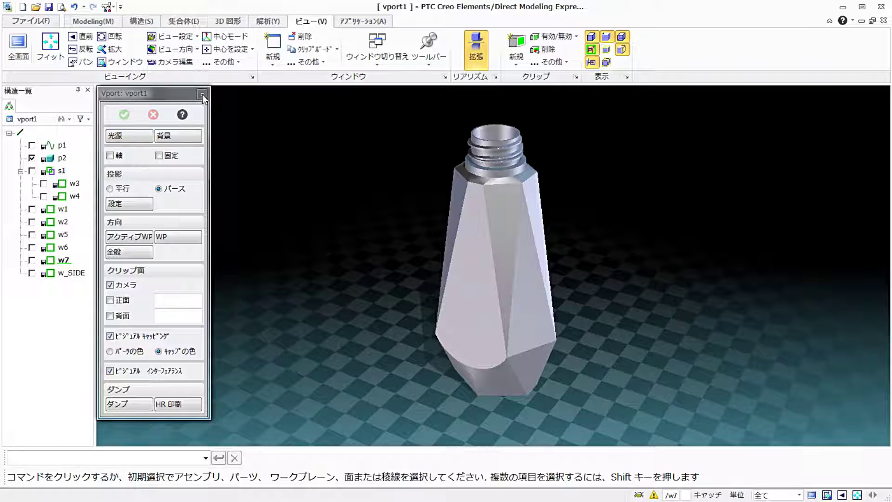
left_click(202, 95)
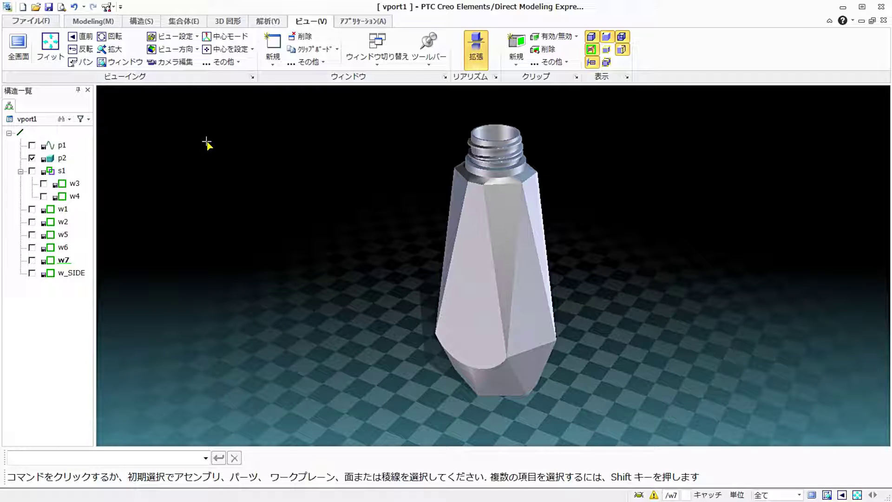